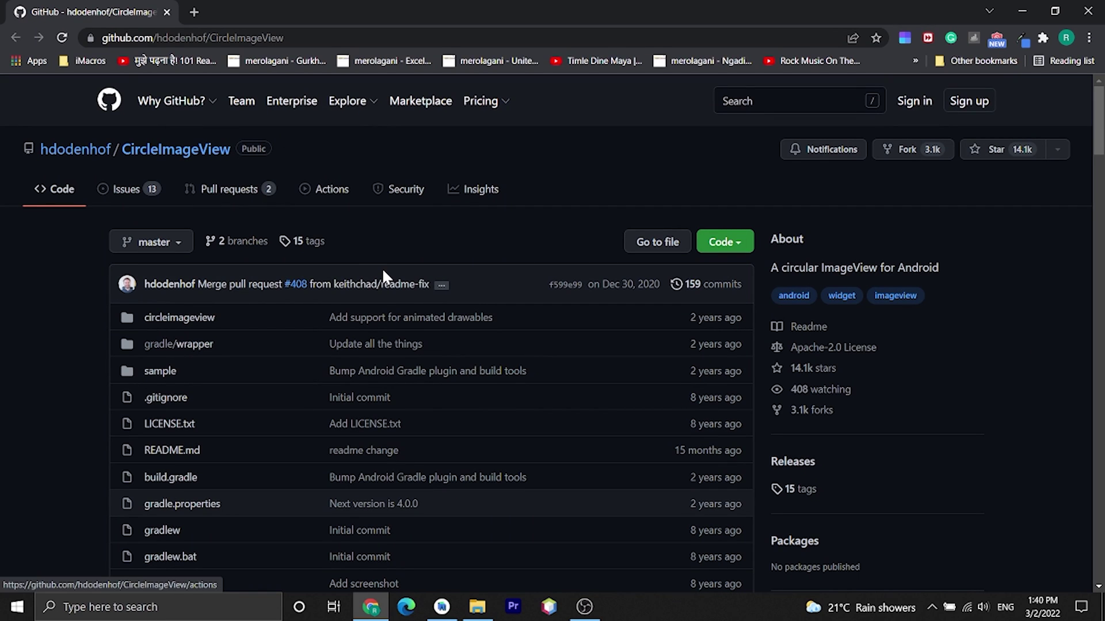
Step: Switch from the CircleImageView GitHub page to Android Studio's welcome screen
{"action": "left_click", "coordinate": [441, 606]}
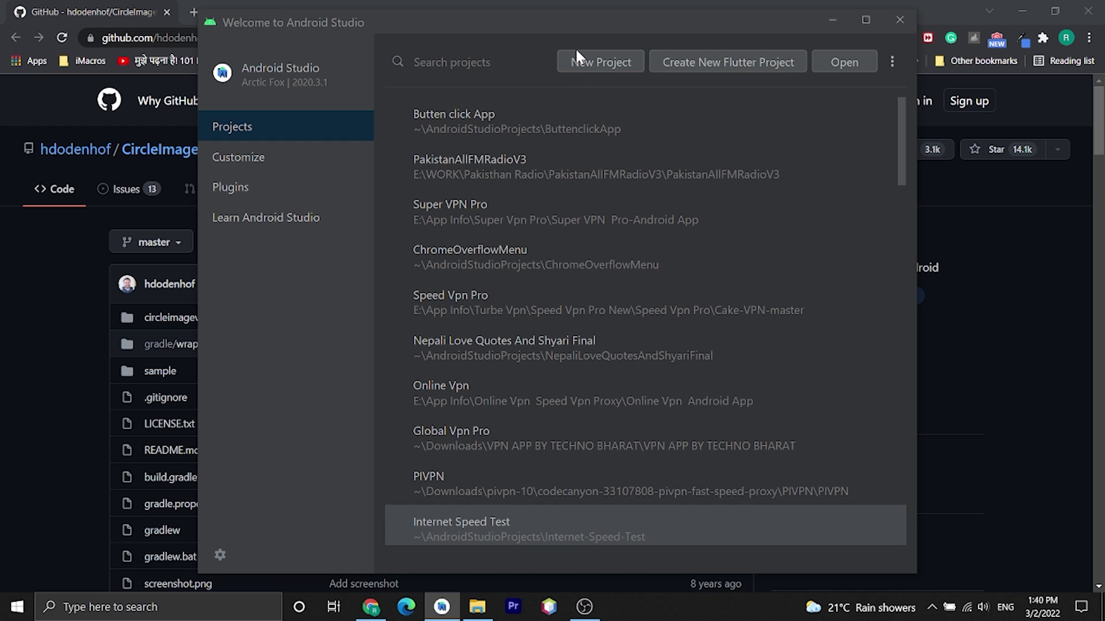
Step: Create the Java Empty Activity project 'My Application' with minimum API 21
{"action": "left_click", "coordinate": [577, 53]}
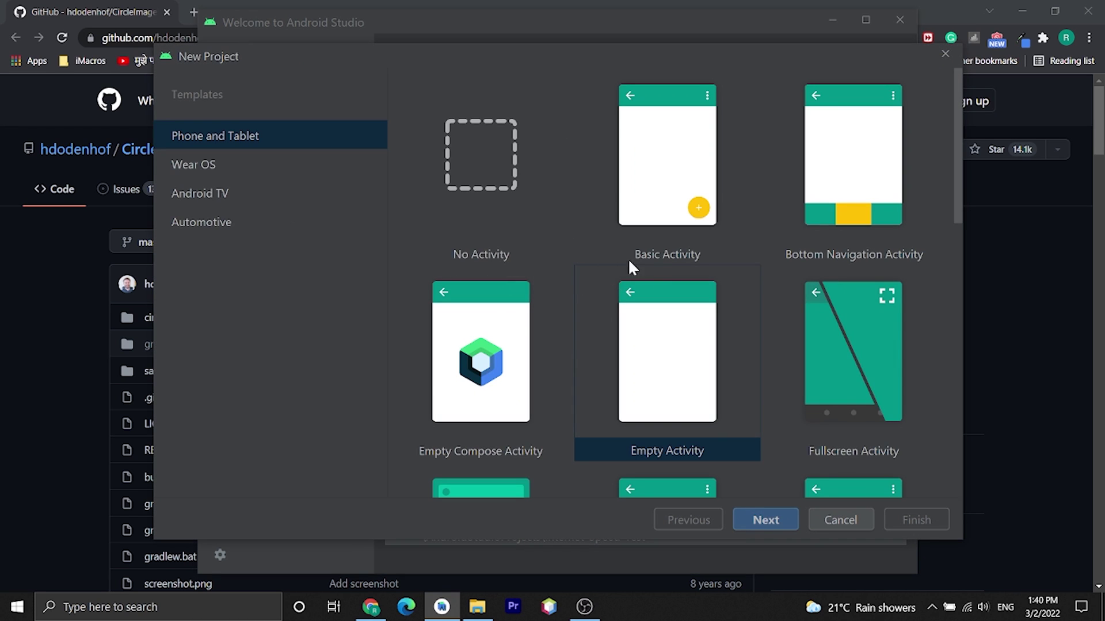
{"action": "left_click", "coordinate": [768, 514]}
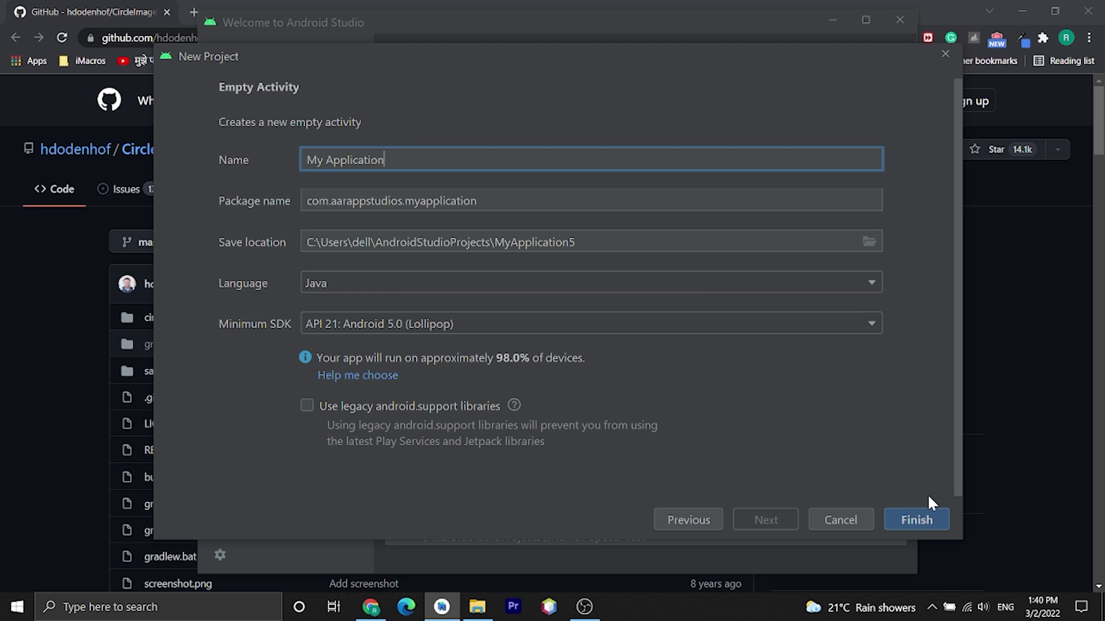
{"action": "left_click", "coordinate": [923, 518]}
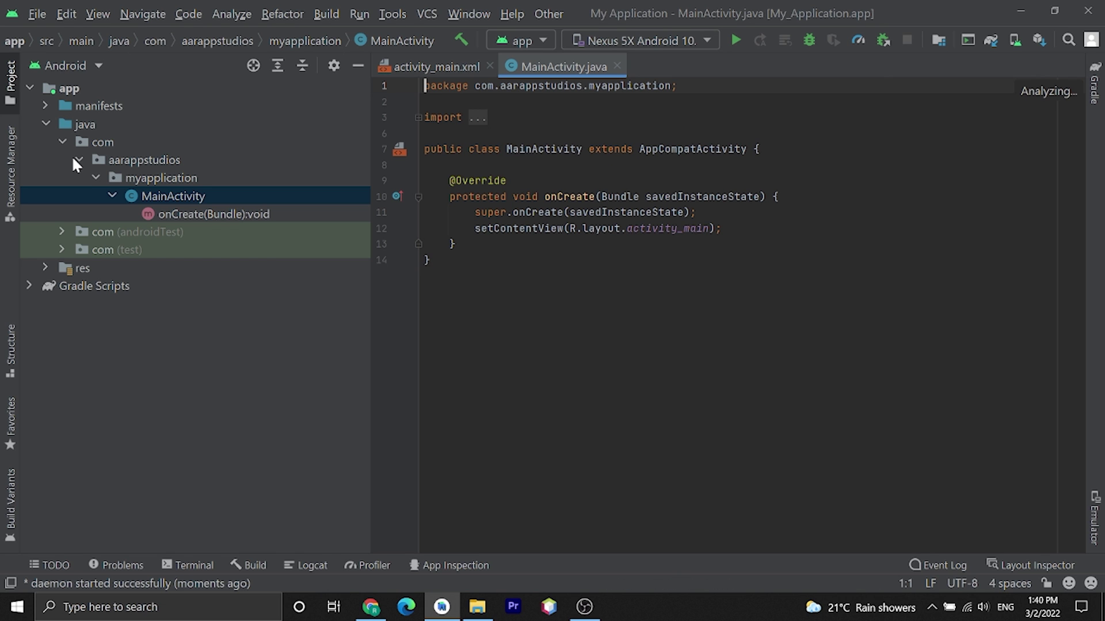
Step: Select the README's Gradle line implementation 'de.hdodenhof:circleimageview:3.1.0'
{"action": "left_click", "coordinate": [371, 606]}
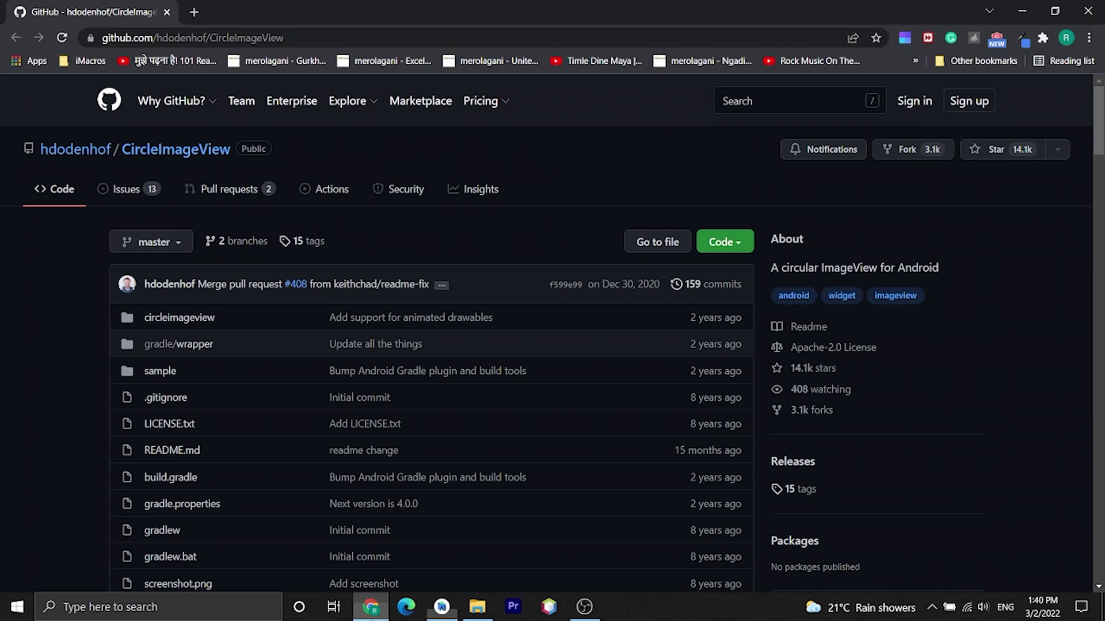
{"action": "scroll", "coordinate": [293, 376], "scroll_direction": "down", "scroll_amount": 3}
{"action": "scroll", "coordinate": [297, 388], "scroll_direction": "down", "scroll_amount": 2}
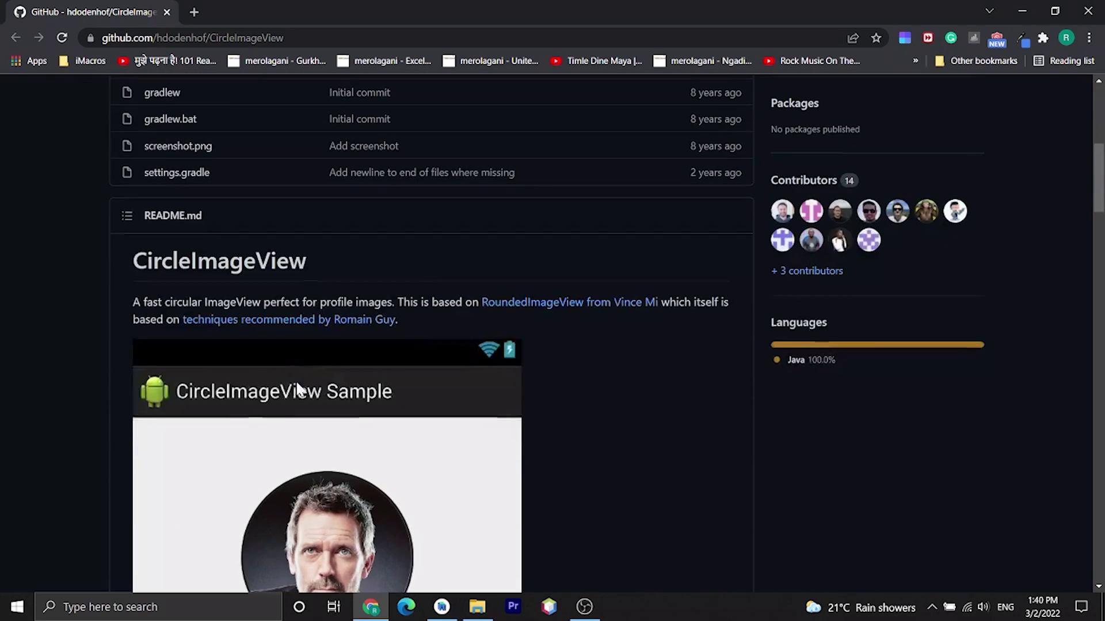
{"action": "scroll", "coordinate": [297, 388], "scroll_direction": "down", "scroll_amount": 3}
{"action": "scroll", "coordinate": [295, 391], "scroll_direction": "down", "scroll_amount": 3}
{"action": "scroll", "coordinate": [297, 388], "scroll_direction": "down", "scroll_amount": 4}
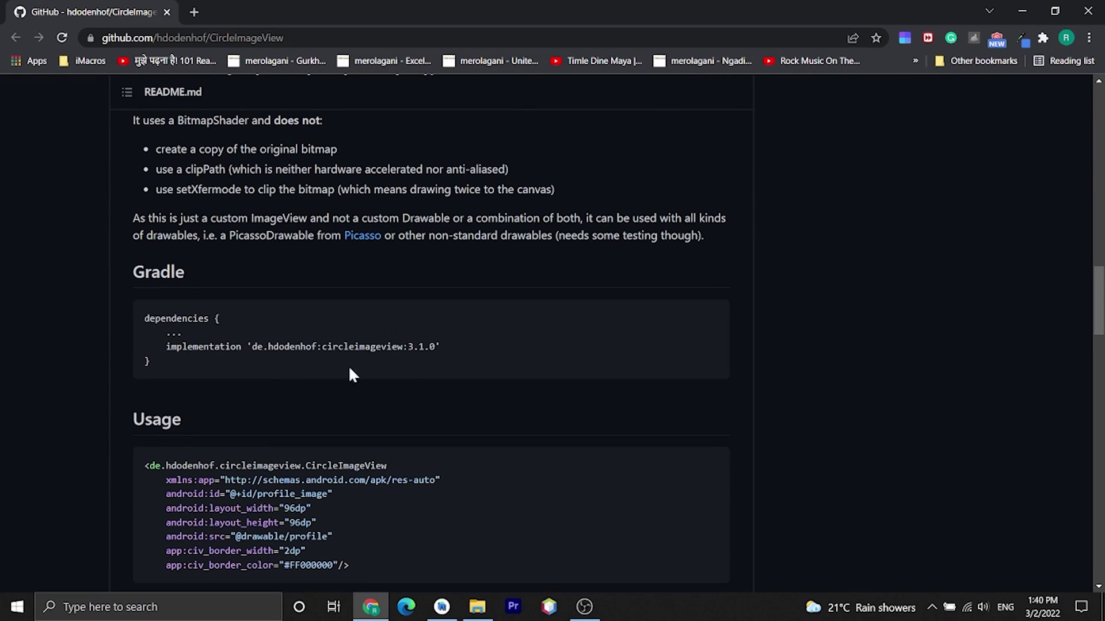
{"action": "left_click_drag", "start_coordinate": [448, 346], "coordinate": [169, 348]}
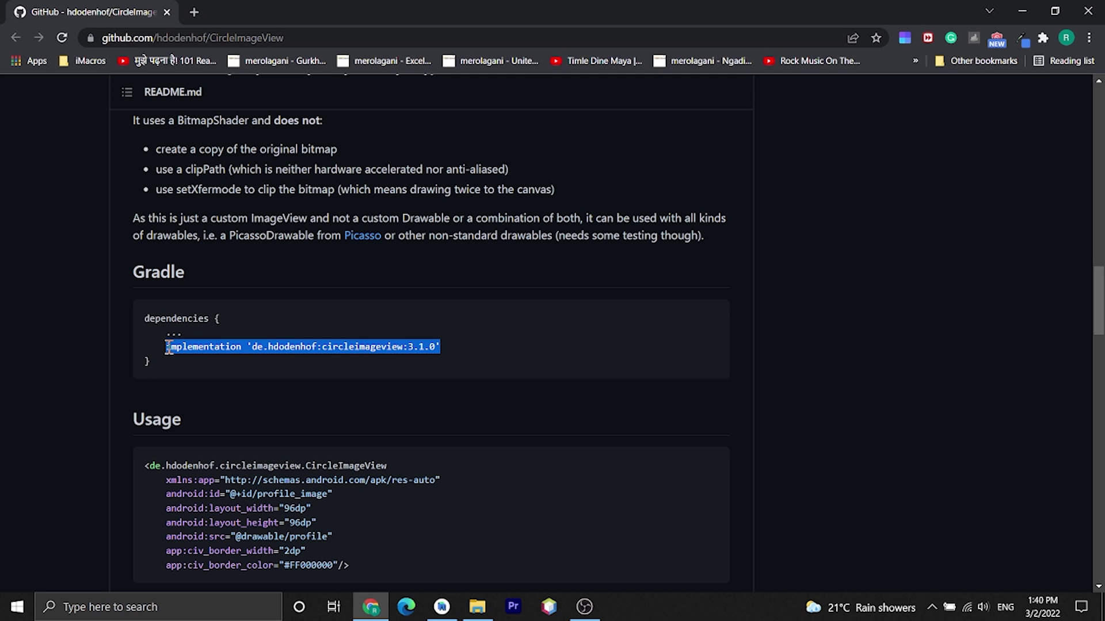
Step: Add 'de.hdodenhof:circleimageview:3.1.0' to the app build.gradle dependencies and sync Gradle
{"action": "left_click", "coordinate": [439, 609]}
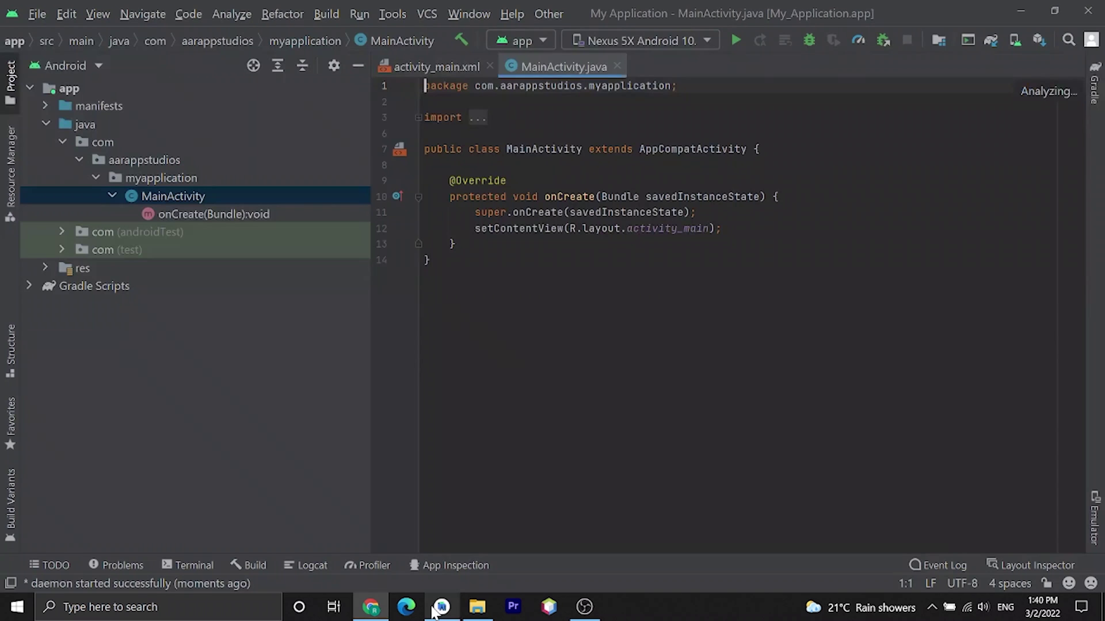
{"action": "left_click", "coordinate": [29, 284]}
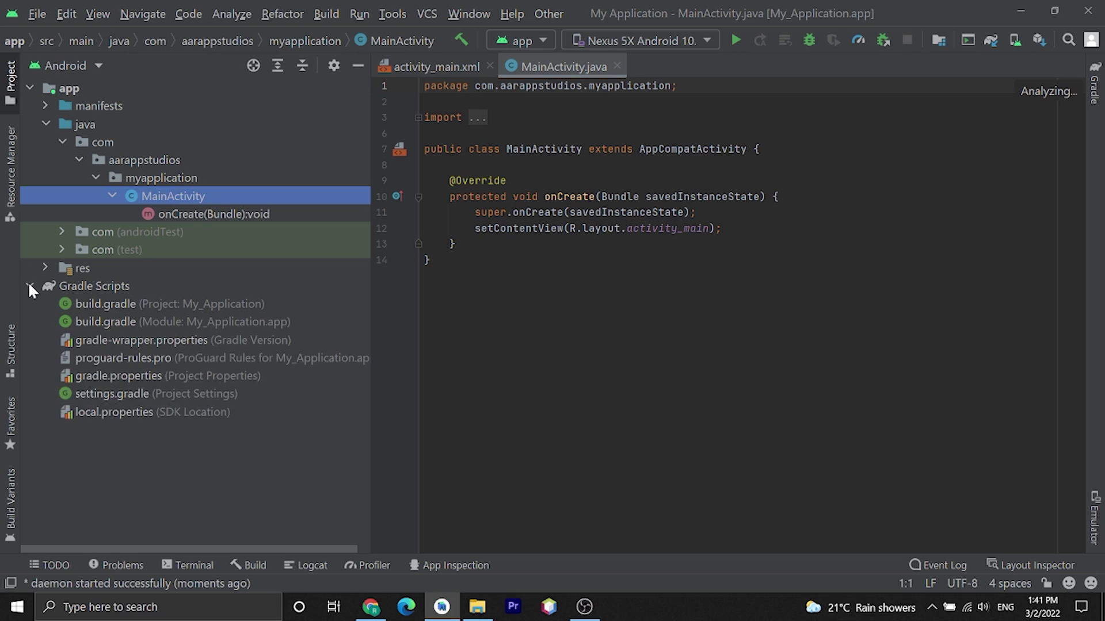
{"action": "double_click", "coordinate": [91, 321]}
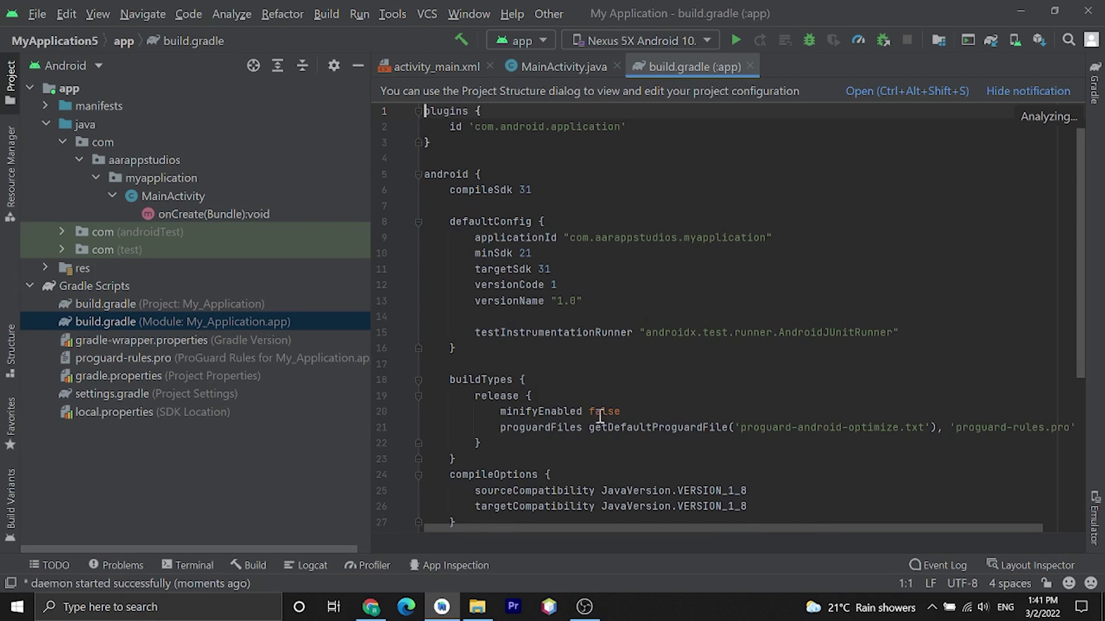
{"action": "scroll", "coordinate": [600, 417], "scroll_direction": "down", "scroll_amount": 5}
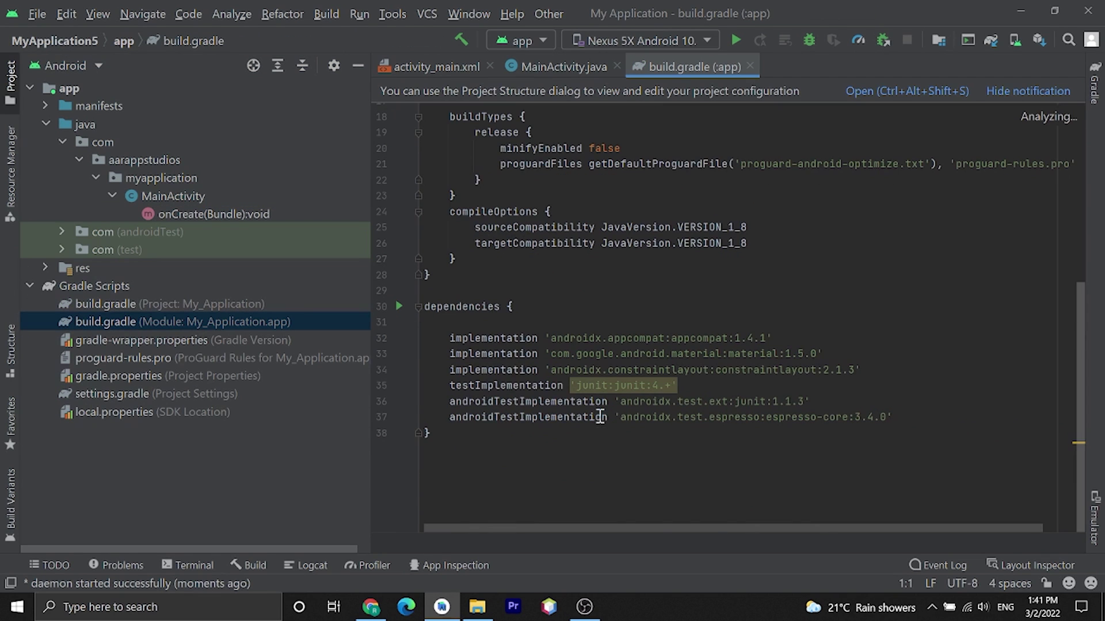
{"action": "left_click", "coordinate": [907, 421]}
{"action": "key", "text": "Return"}
{"action": "type", "text": "implementation 'de.hdodenhof:circleimageview:3.1.0'"}
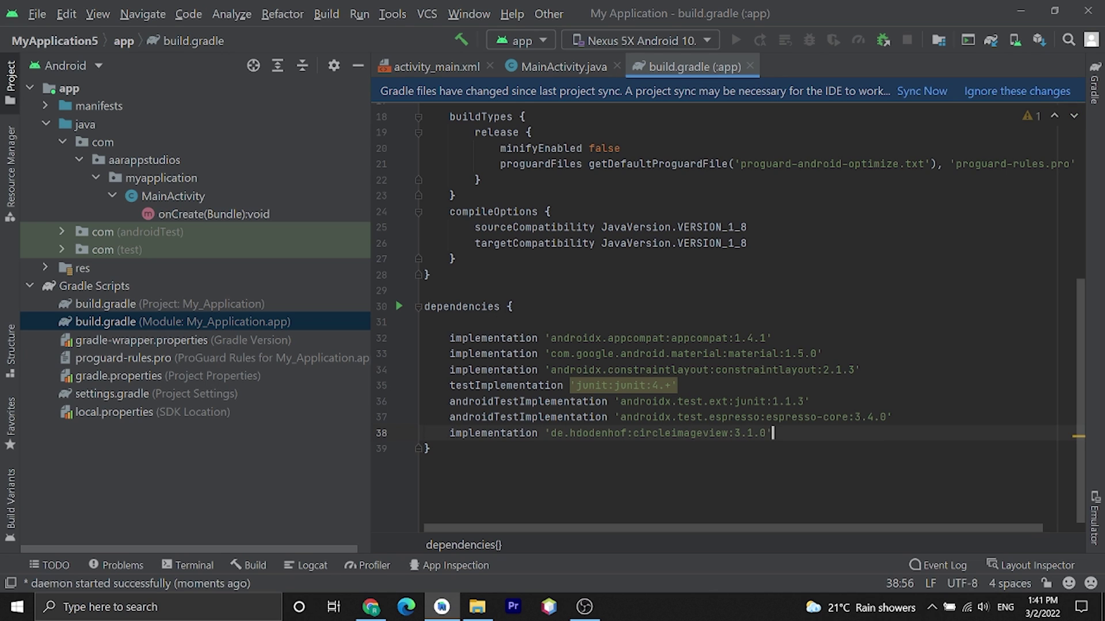
{"action": "left_click", "coordinate": [939, 92]}
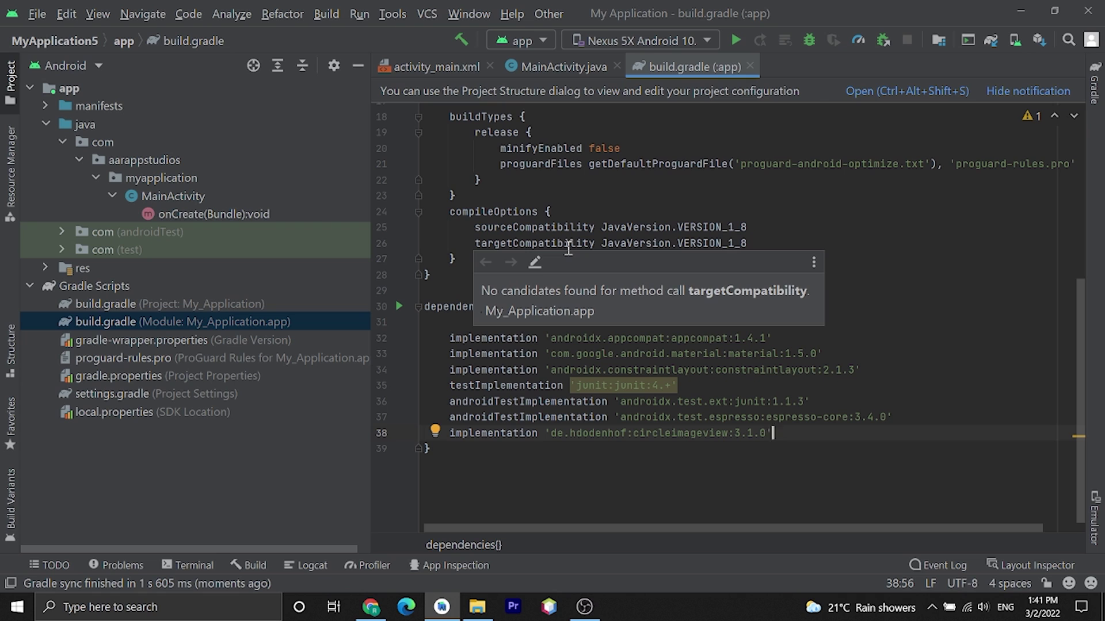
Step: Delete the Hello World TextView from activity_main.xml in Split view
{"action": "left_click", "coordinate": [434, 65]}
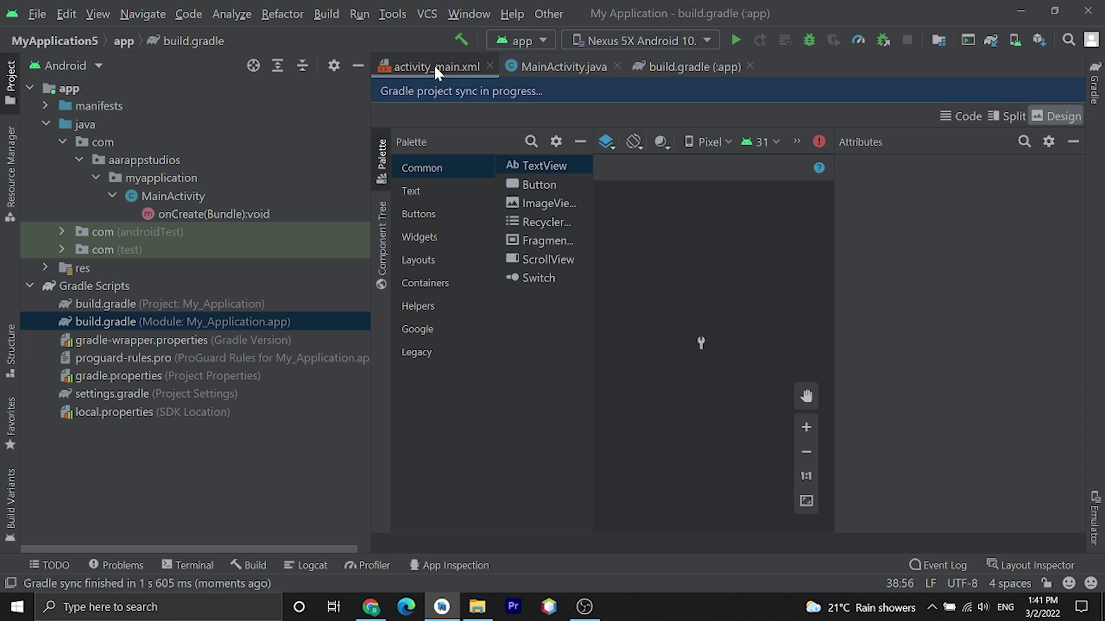
{"action": "left_click", "coordinate": [351, 67]}
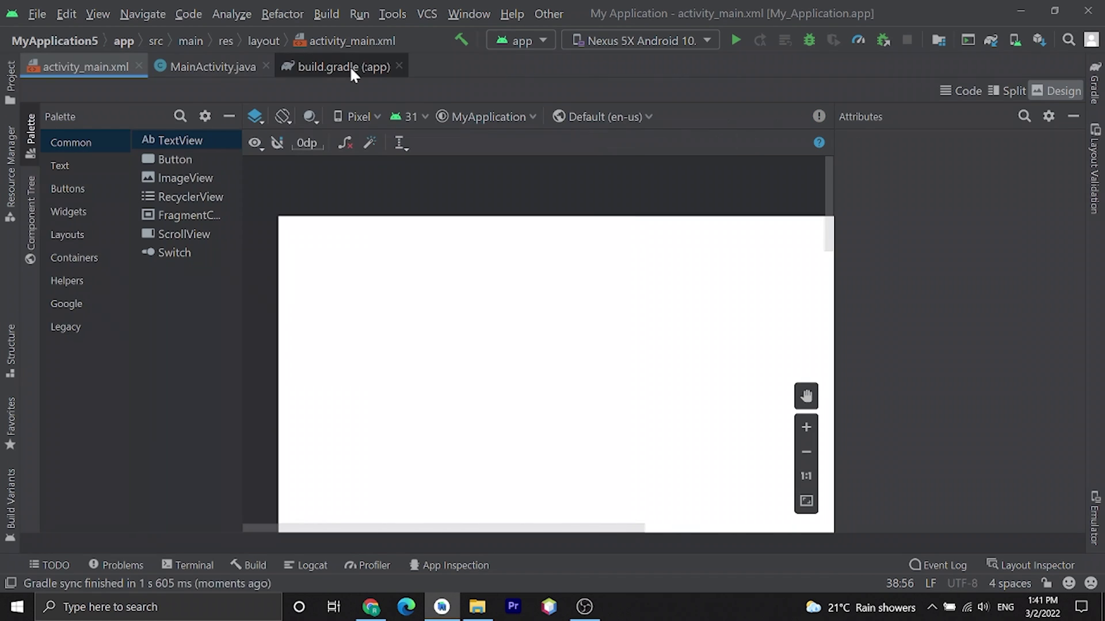
{"action": "left_click", "coordinate": [1007, 92]}
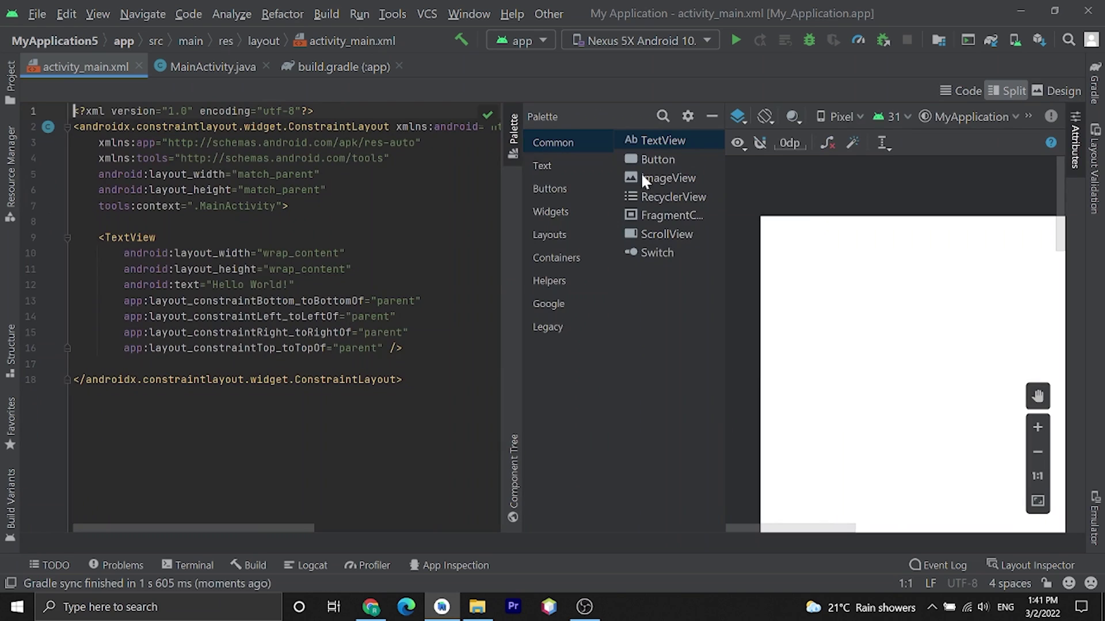
{"action": "left_click_drag", "start_coordinate": [402, 348], "coordinate": [54, 243]}
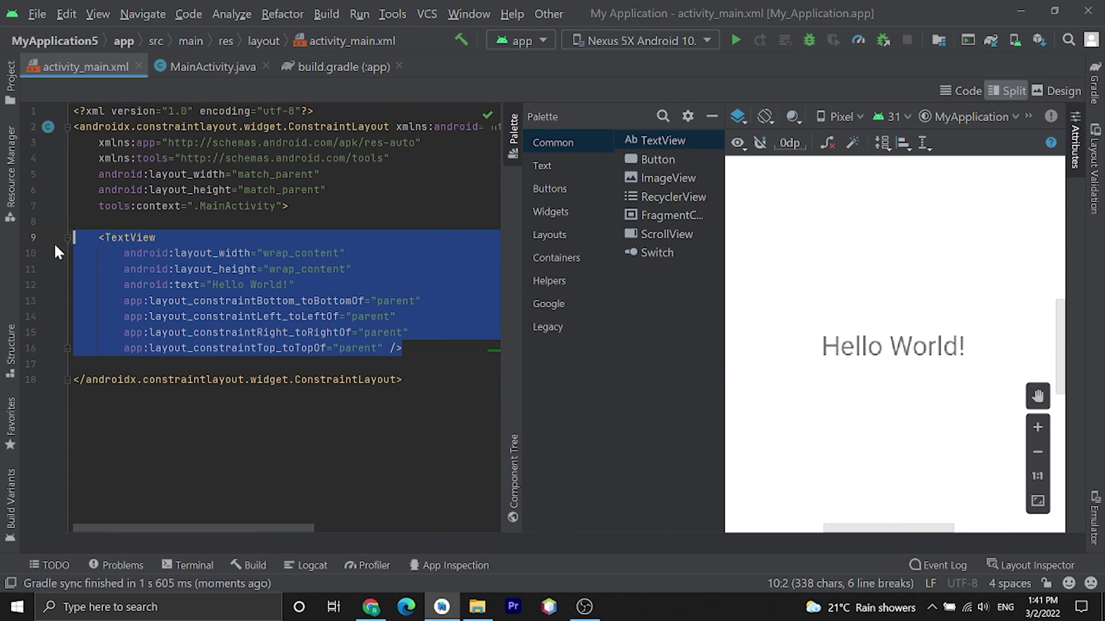
{"action": "key", "text": "Delete"}
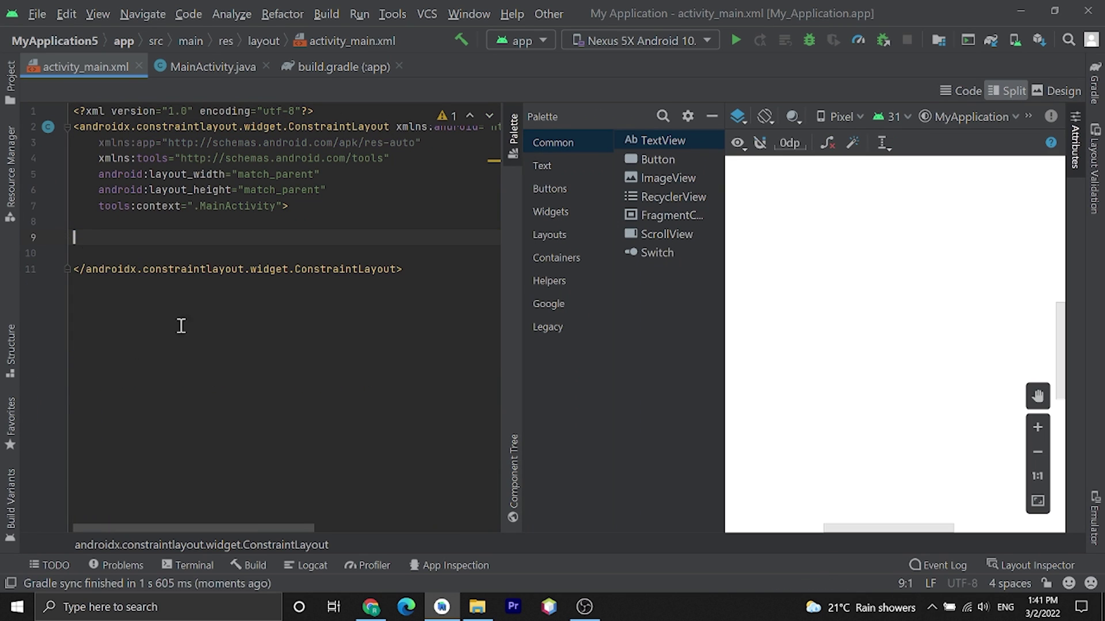
Step: Select the whole CircleImageView Usage XML snippet in the README
{"action": "left_click", "coordinate": [368, 606]}
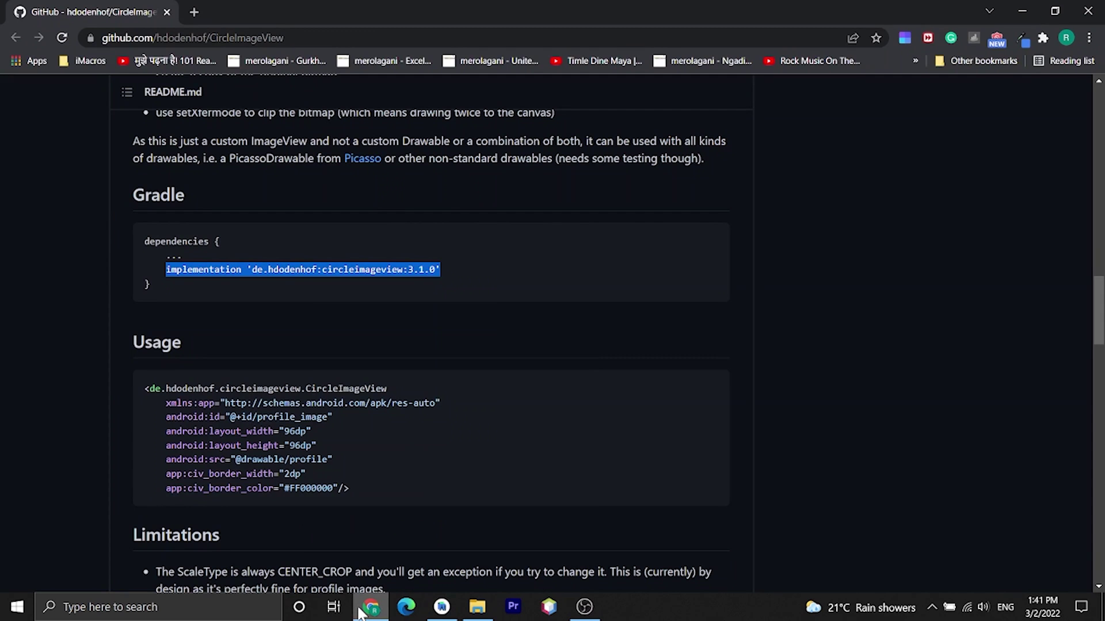
{"action": "scroll", "coordinate": [321, 341], "scroll_direction": "down", "scroll_amount": 1}
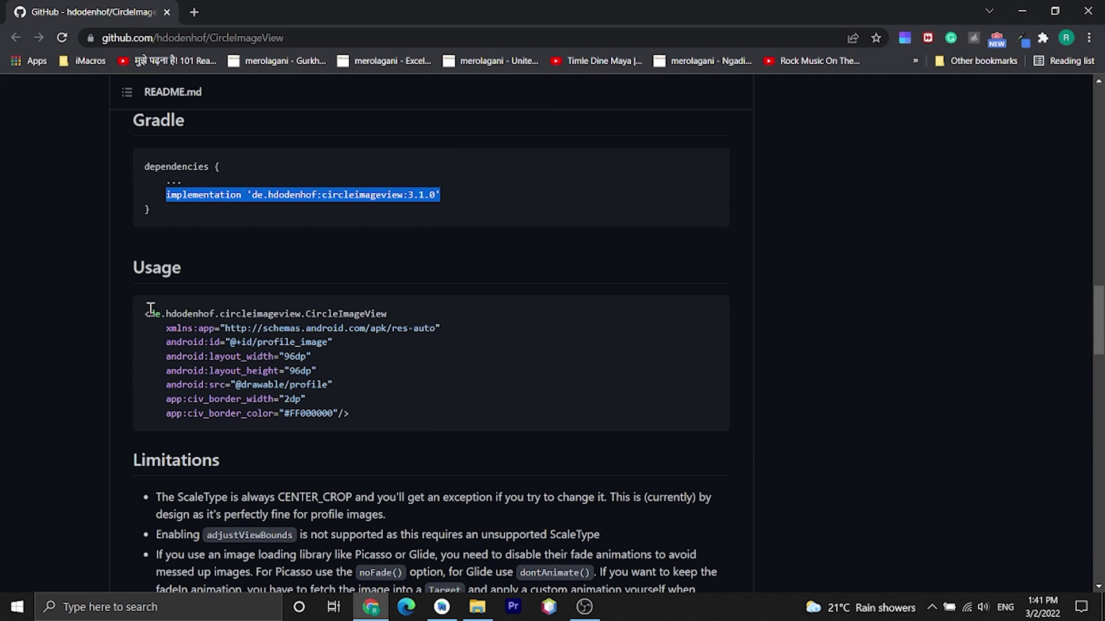
{"action": "left_click_drag", "start_coordinate": [144, 311], "coordinate": [358, 415]}
{"action": "key", "text": "ctrl+c"}
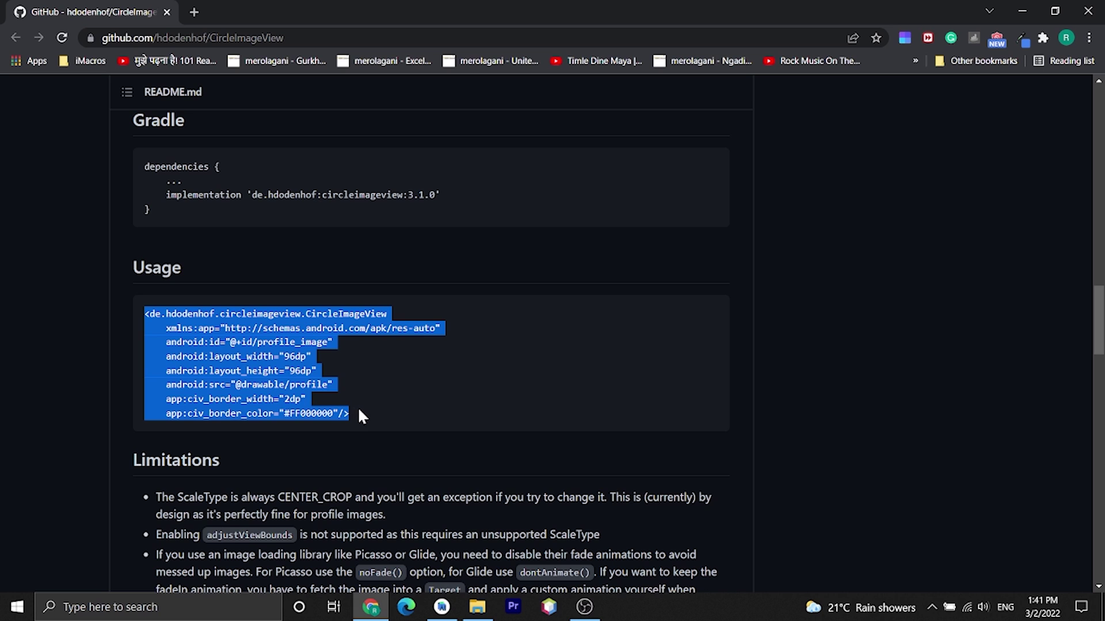
{"action": "left_click", "coordinate": [441, 607]}
Step: Paste the CircleImageView block into activity_main.xml and constrain its start to parent
{"action": "key", "text": "ctrl+v"}
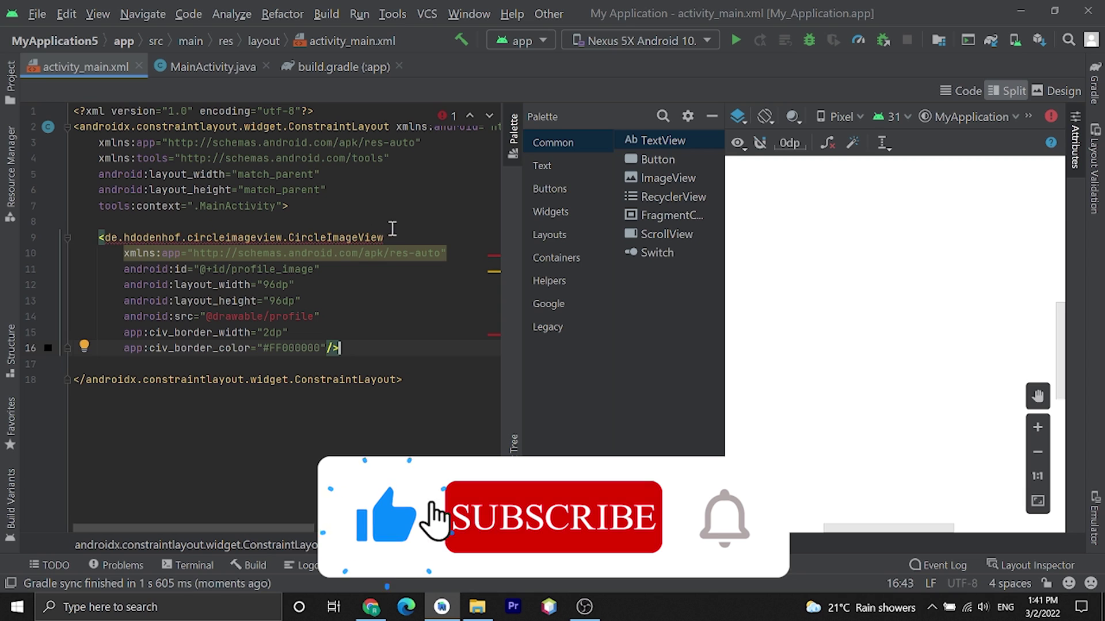
{"action": "left_click", "coordinate": [384, 237]}
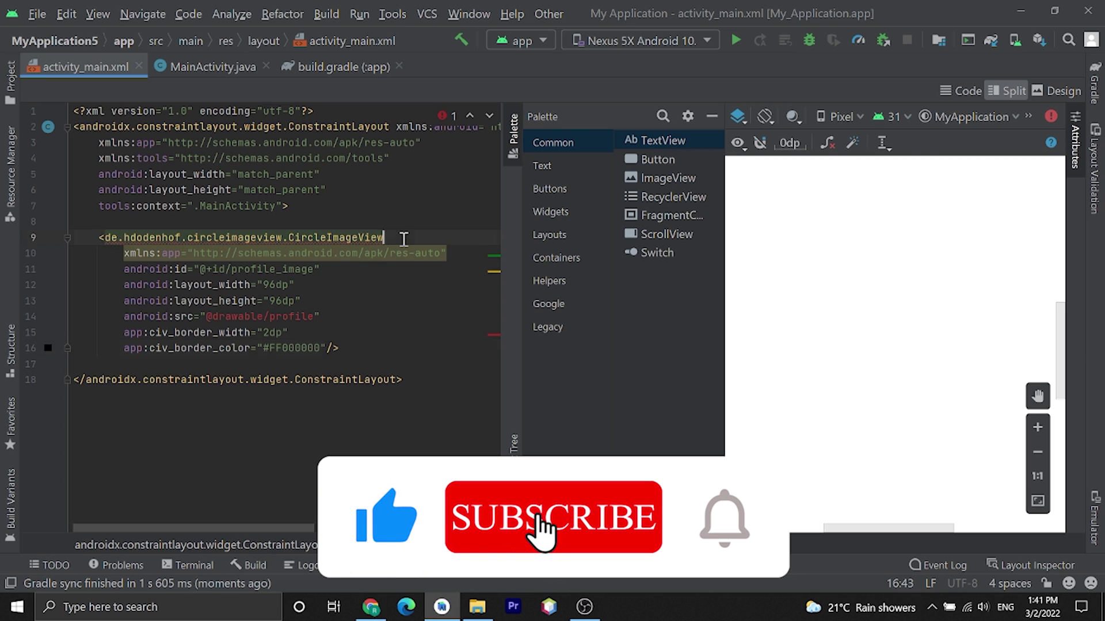
{"action": "key", "text": "Return"}
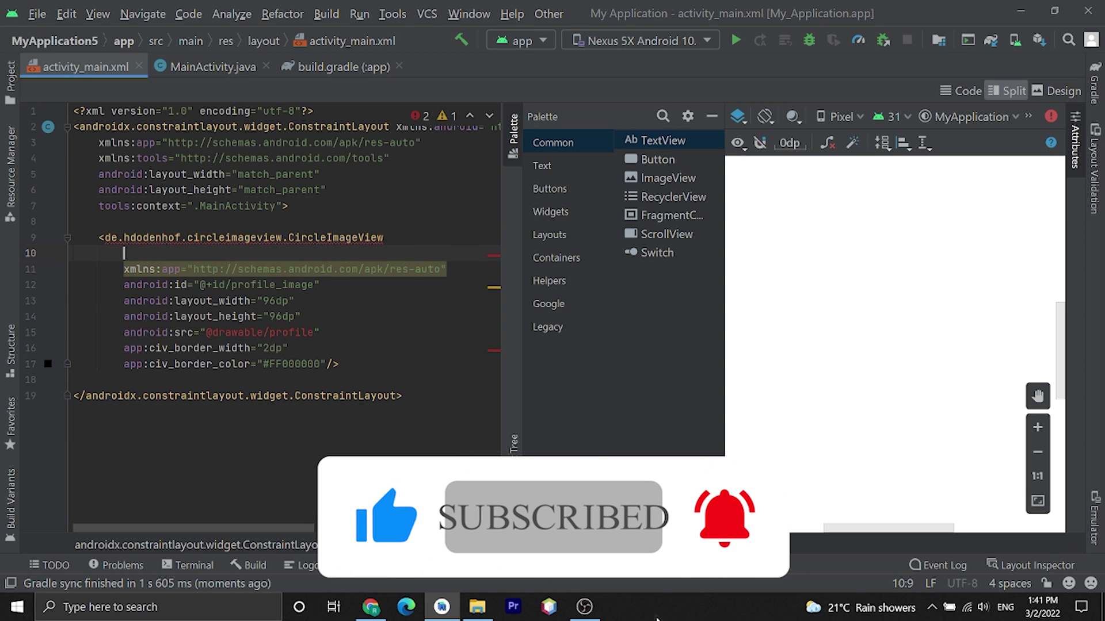
{"action": "type", "text": "cons"}
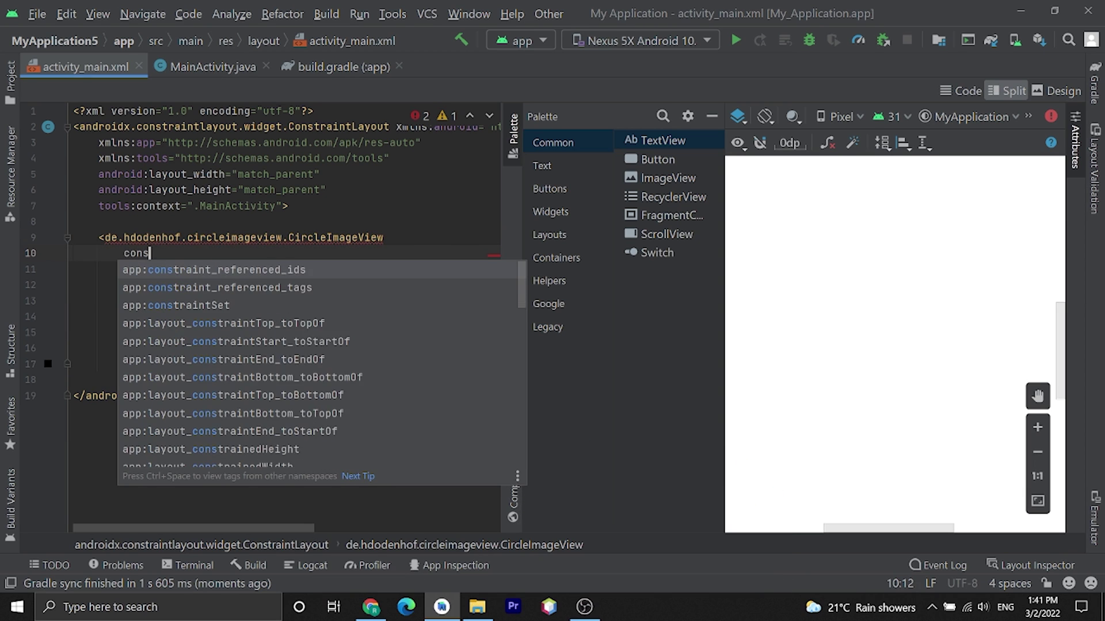
{"action": "type", "text": "st"}
{"action": "key", "text": "Return"}
{"action": "key", "text": "Return"}
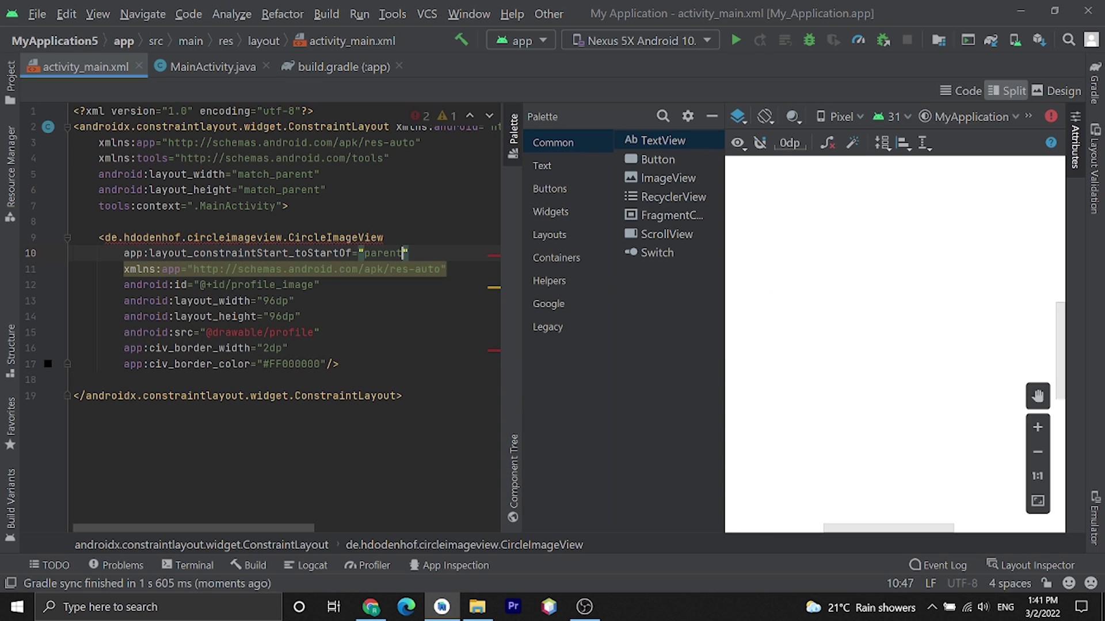
{"action": "key", "text": "Return"}
{"action": "type", "text": "cons"}
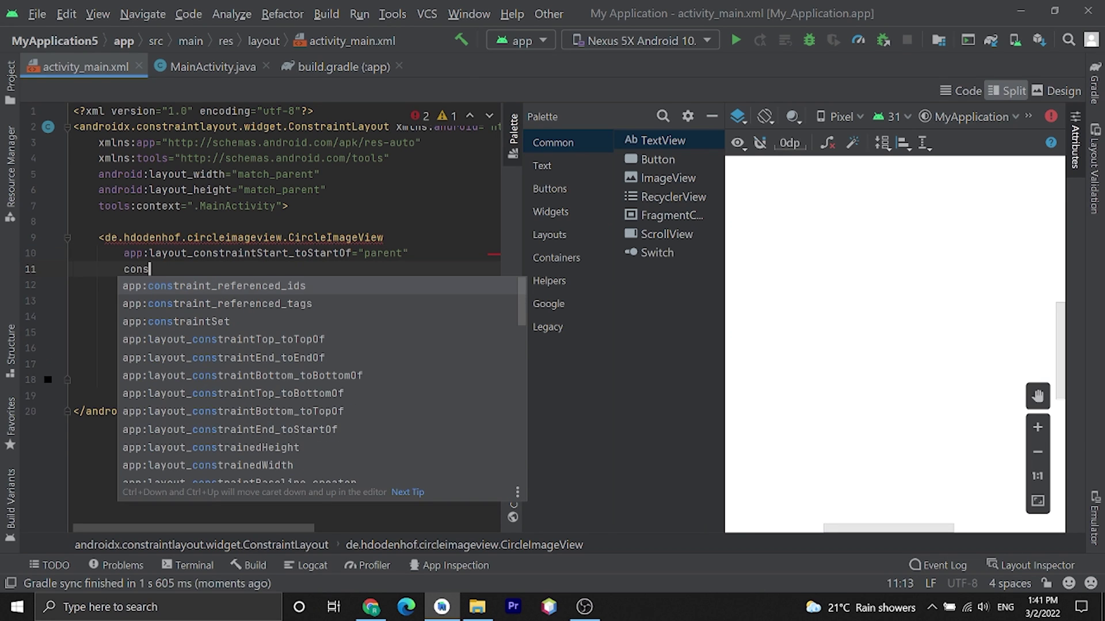
{"action": "type", "text": "en"}
Step: Constrain the CircleImageView's end, bottom and top edges to parent
{"action": "key", "text": "Return"}
{"action": "key", "text": "Return"}
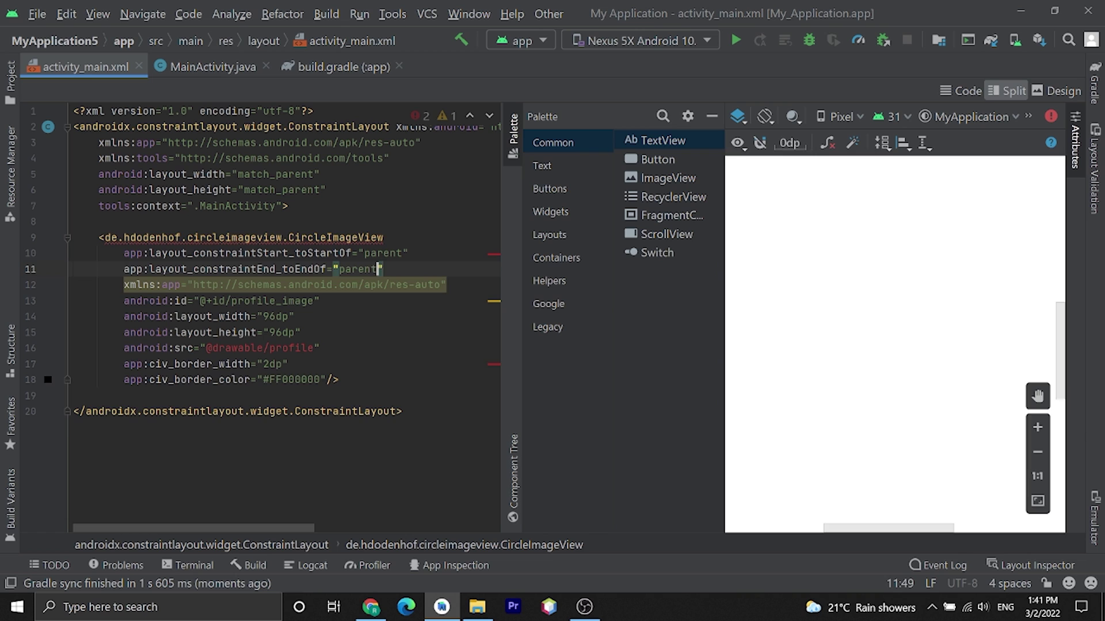
{"action": "key", "text": "Return"}
{"action": "type", "text": "cons"}
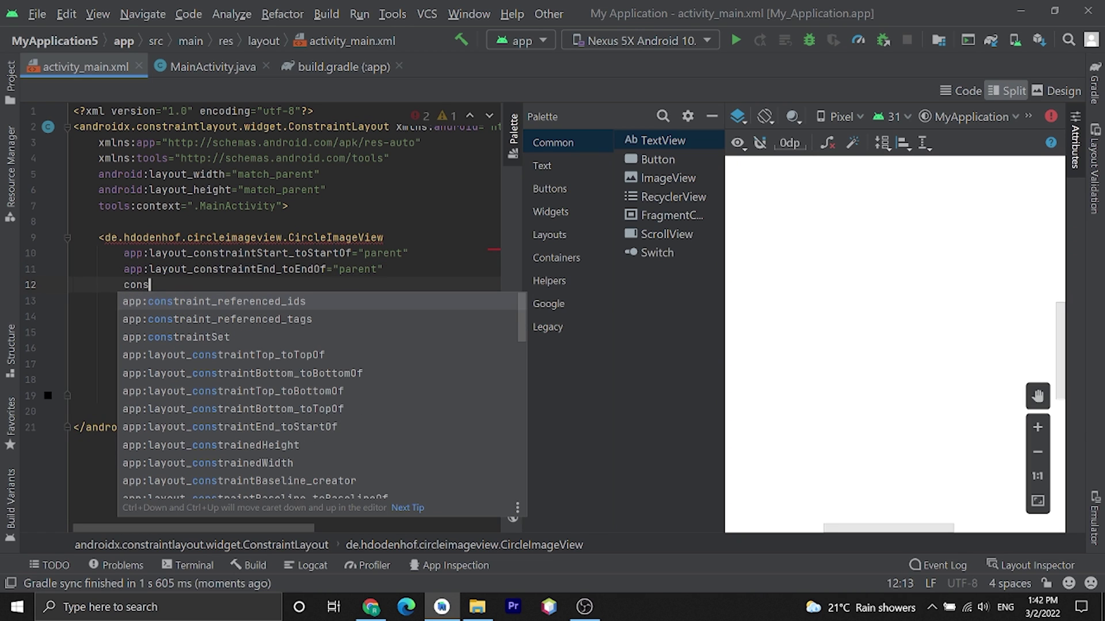
{"action": "type", "text": "b"}
{"action": "key", "text": "Return"}
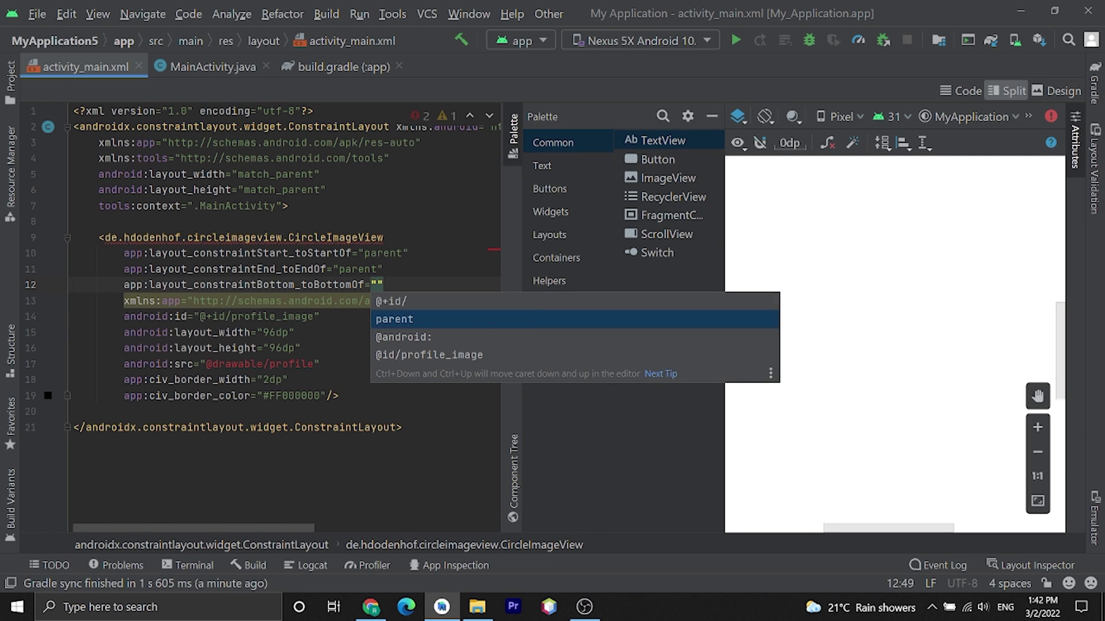
{"action": "key", "text": "Return"}
{"action": "key", "text": "Return"}
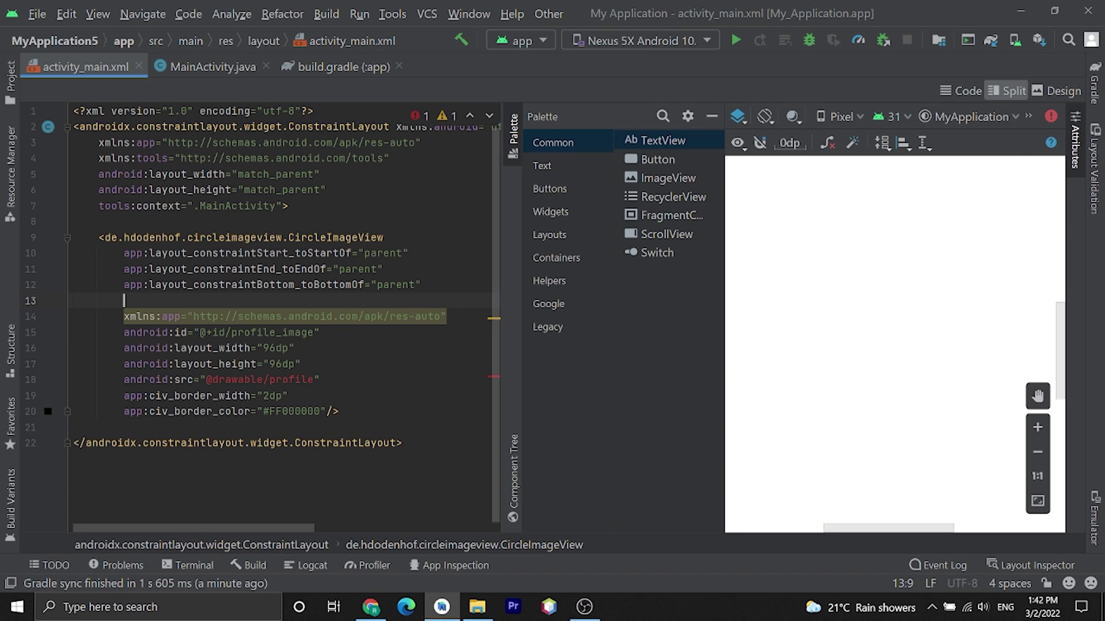
{"action": "type", "text": "top"}
{"action": "key", "text": "Down"}
{"action": "key", "text": "Down"}
{"action": "key", "text": "Down"}
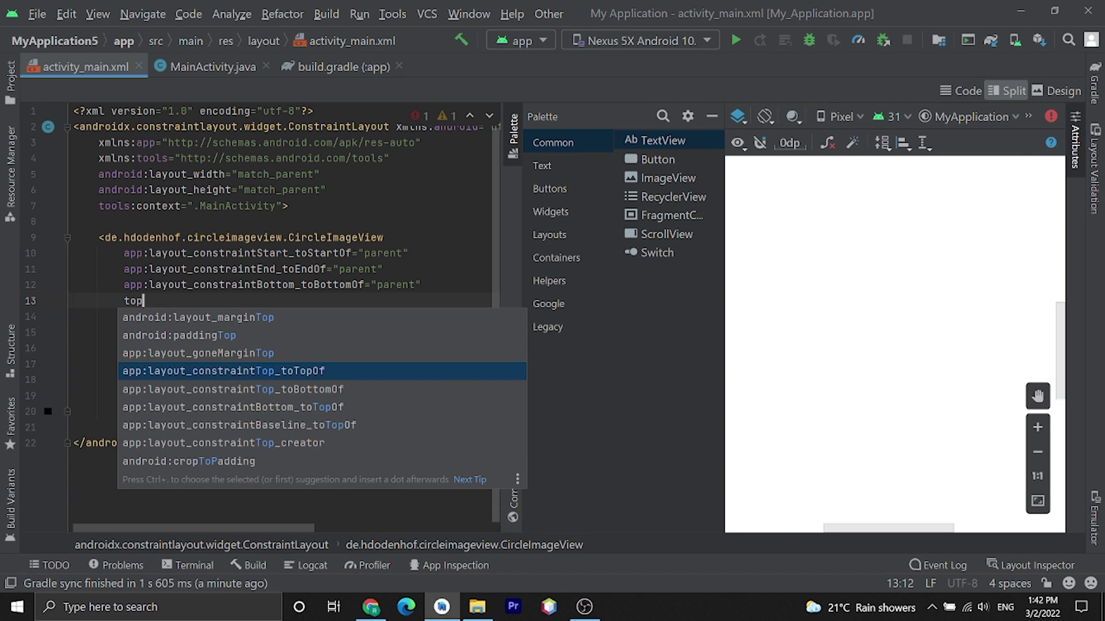
{"action": "key", "text": "Return"}
{"action": "key", "text": "Down"}
{"action": "key", "text": "Return"}
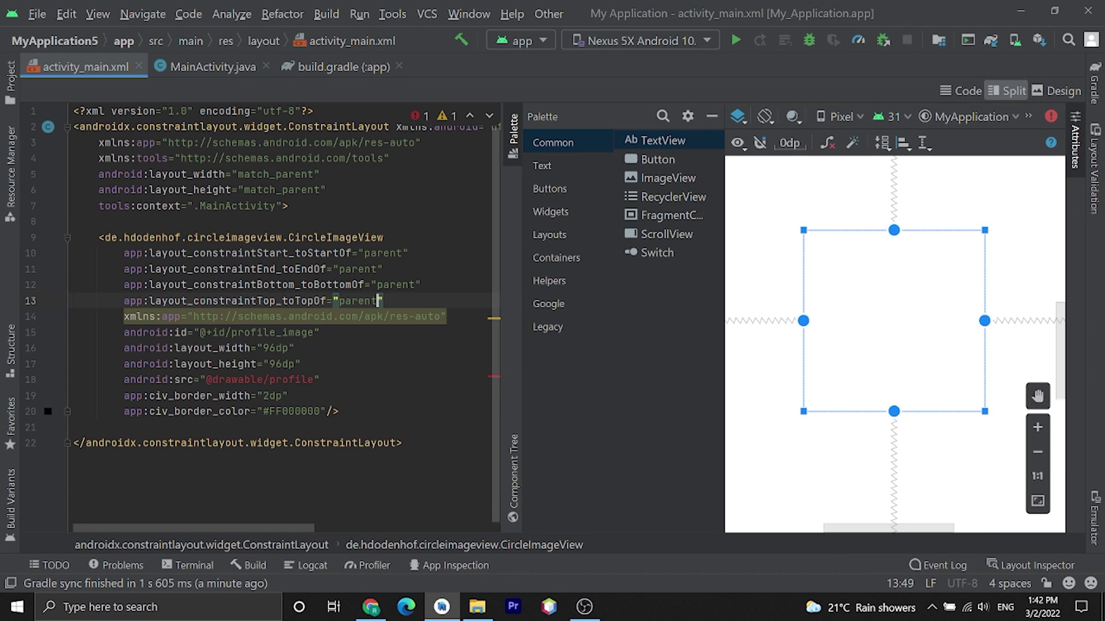
{"action": "mouse_move", "coordinate": [267, 379]}
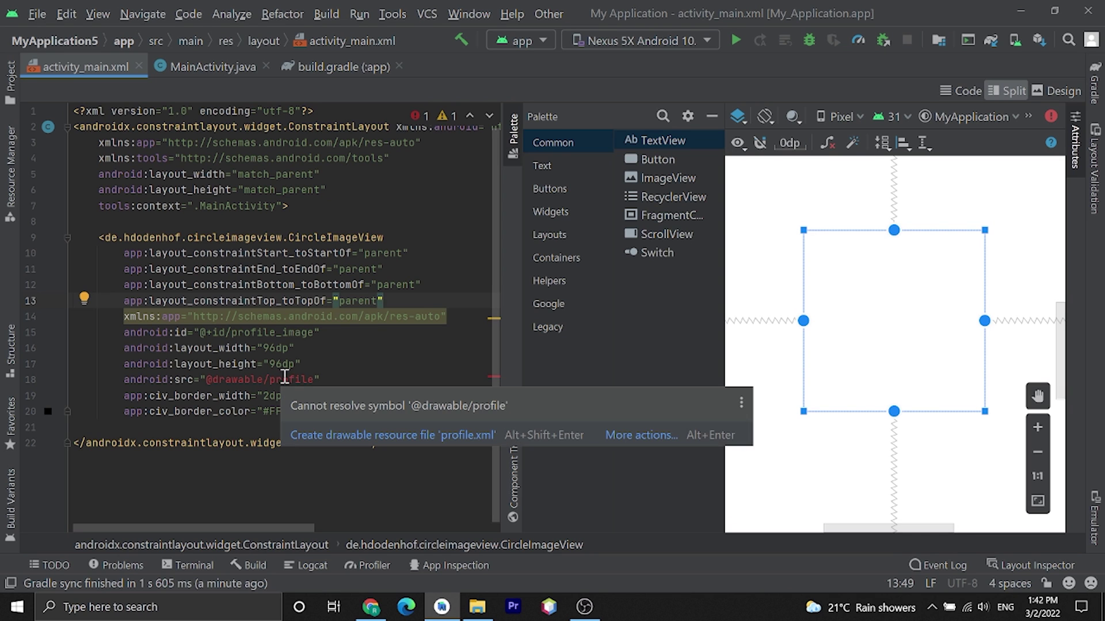
Step: Copy download.png from the Downloads folder in File Explorer
{"action": "left_click", "coordinate": [475, 607]}
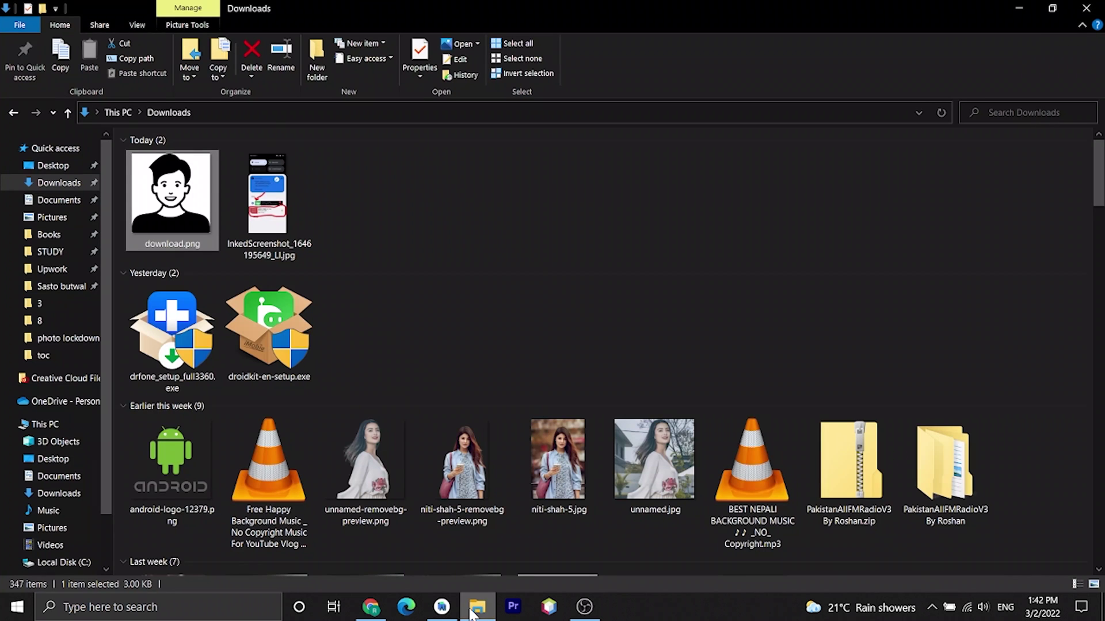
{"action": "right_click", "coordinate": [172, 208]}
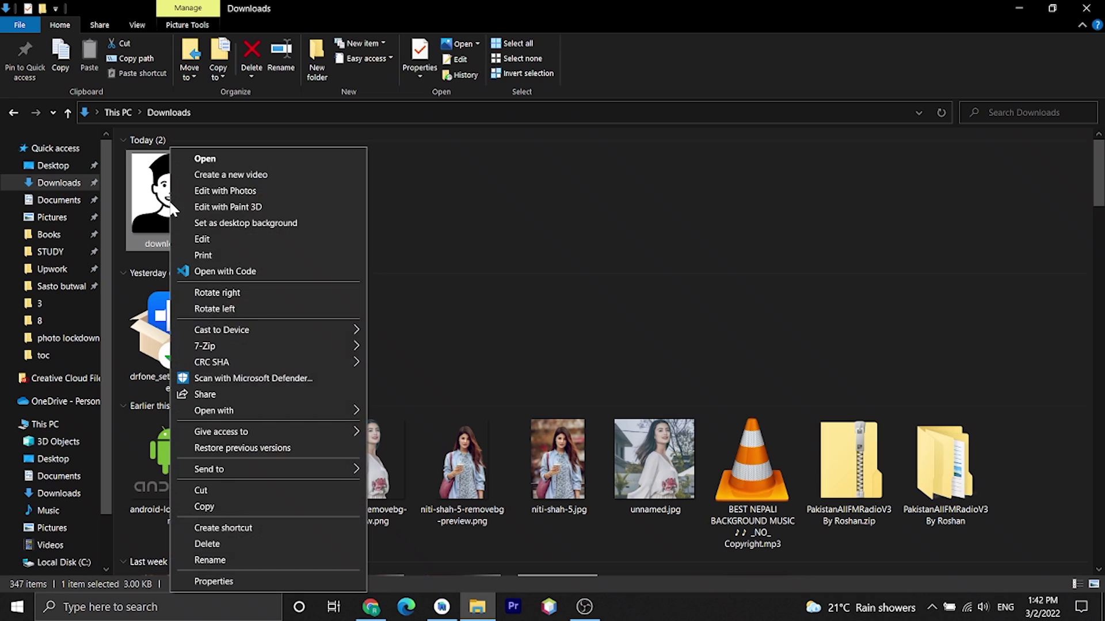
{"action": "left_click", "coordinate": [216, 507]}
{"action": "left_click", "coordinate": [441, 607]}
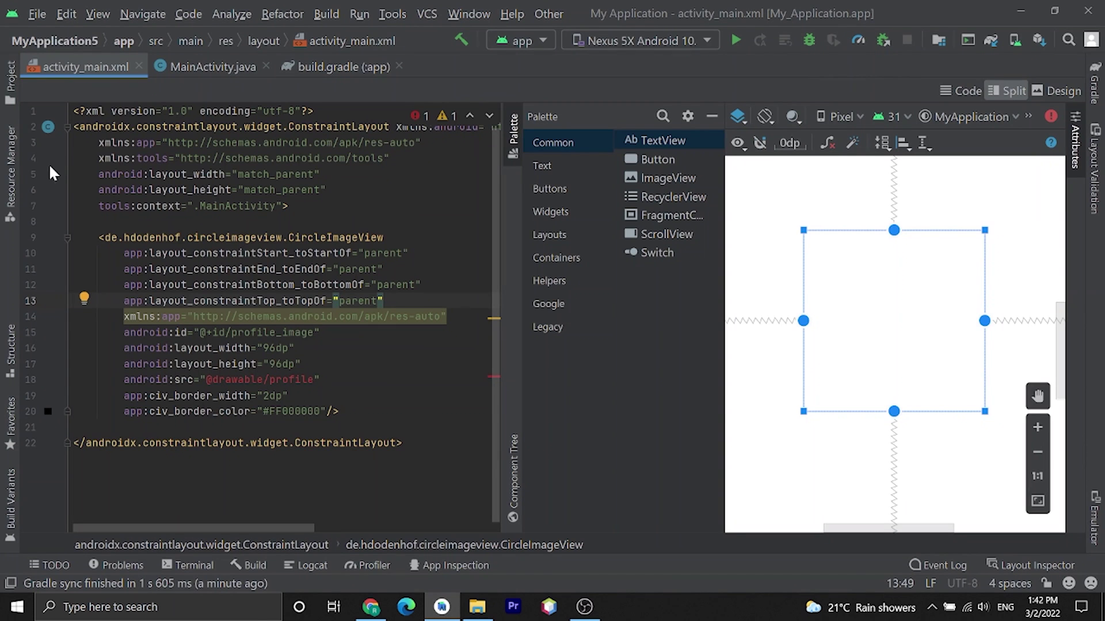
Step: Paste download.png into the project's res/drawable directory
{"action": "left_click", "coordinate": [10, 82]}
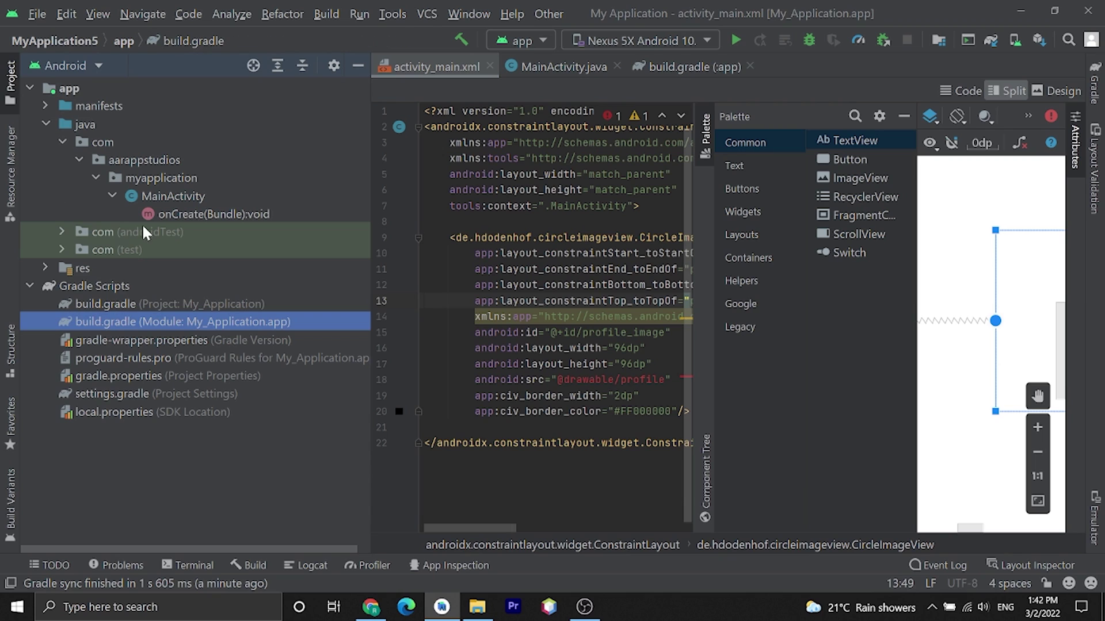
{"action": "left_click", "coordinate": [44, 268]}
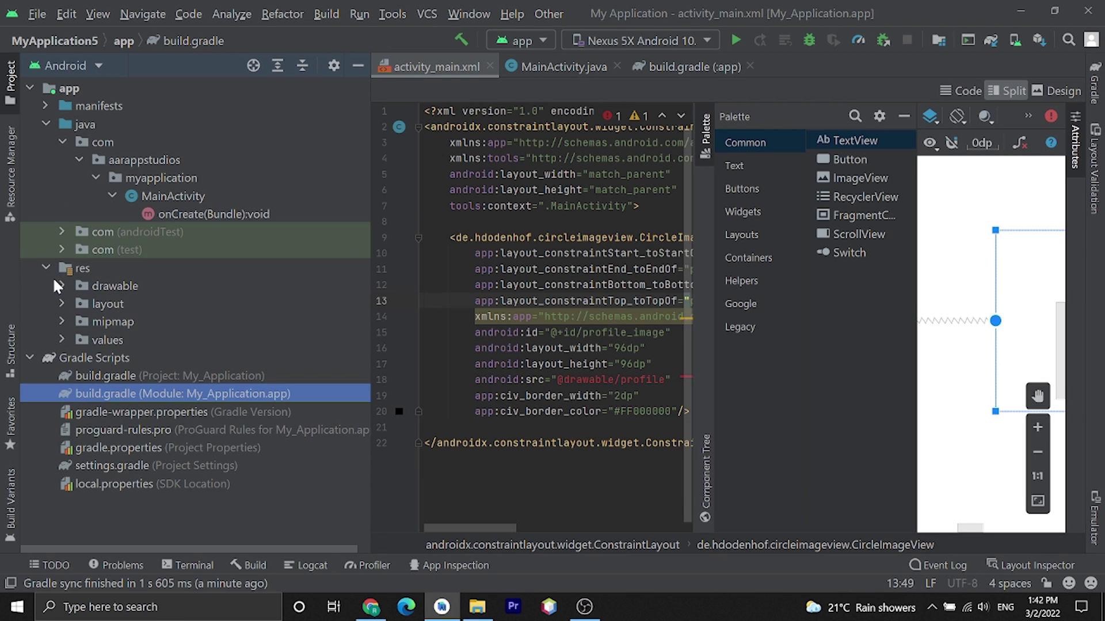
{"action": "left_click", "coordinate": [58, 284]}
{"action": "key", "text": "ctrl+v"}
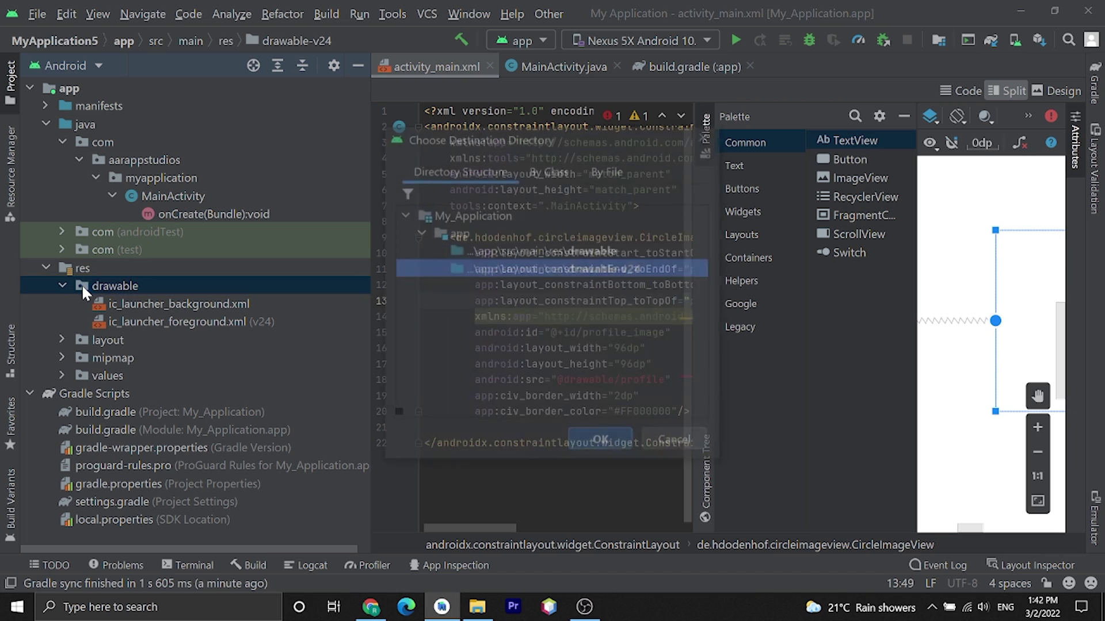
{"action": "left_click", "coordinate": [592, 252]}
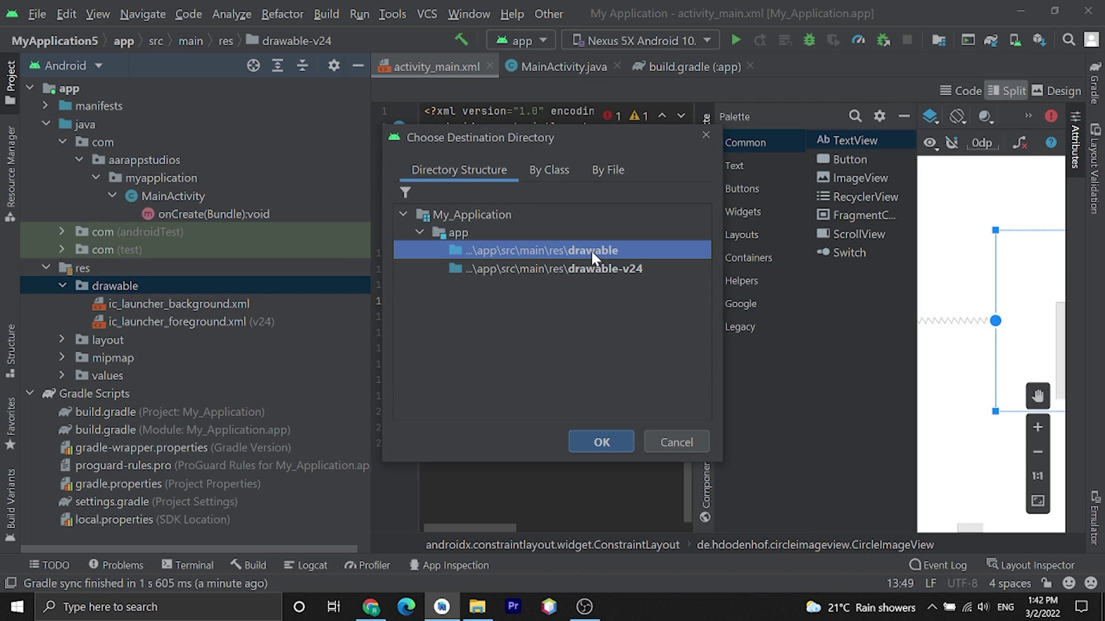
{"action": "left_click", "coordinate": [596, 439]}
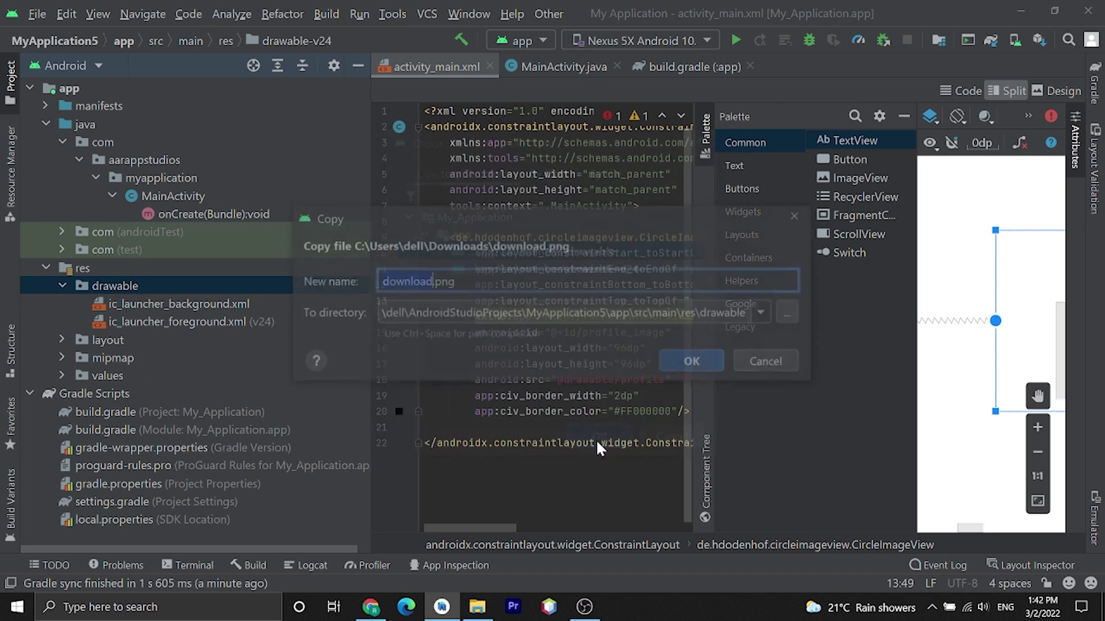
{"action": "left_click", "coordinate": [711, 360]}
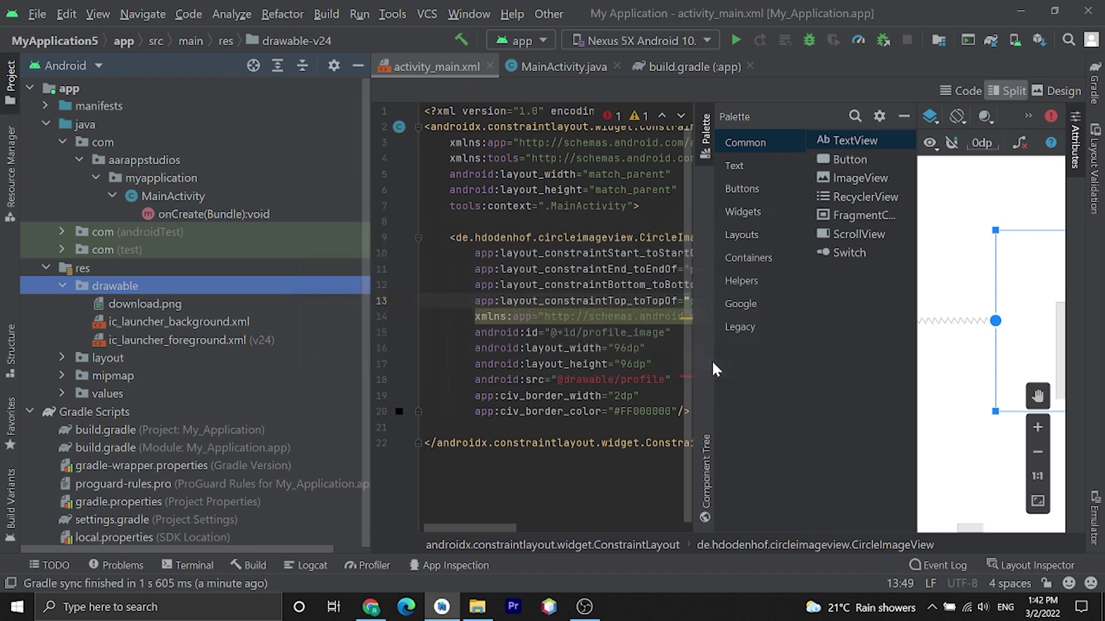
{"action": "left_click", "coordinate": [356, 64]}
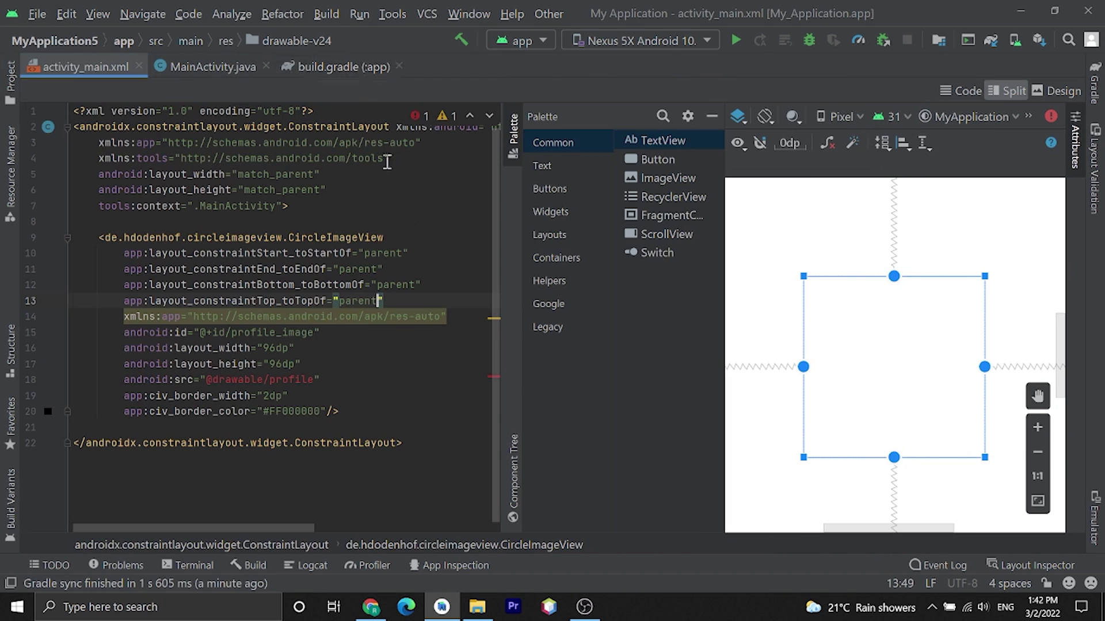
{"action": "double_click", "coordinate": [289, 384]}
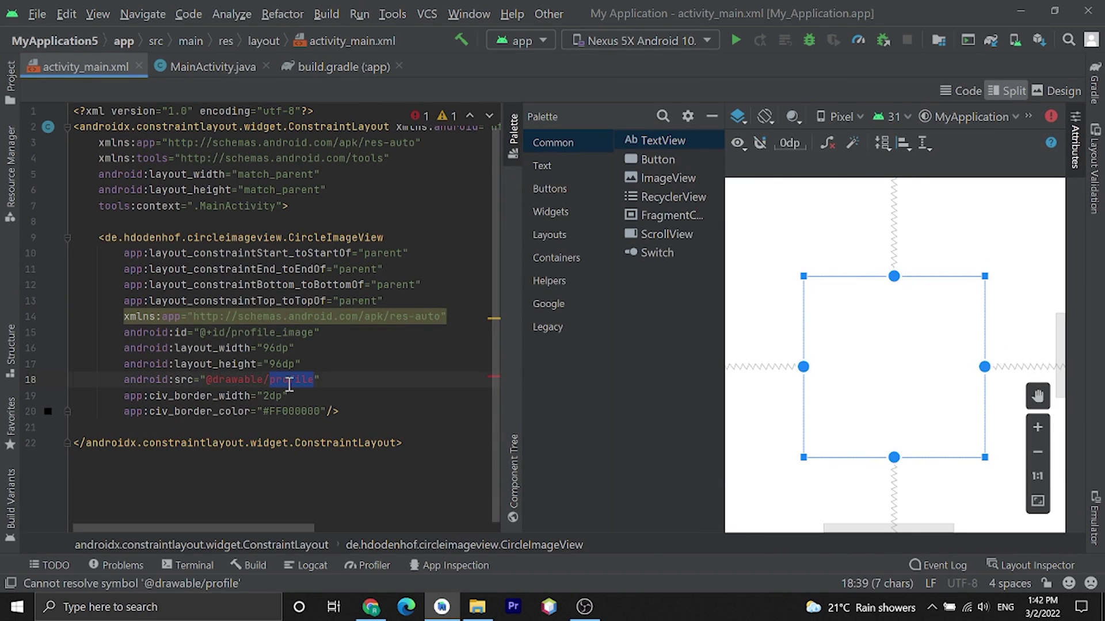
{"action": "type", "text": "do"}
{"action": "key", "text": "Return"}
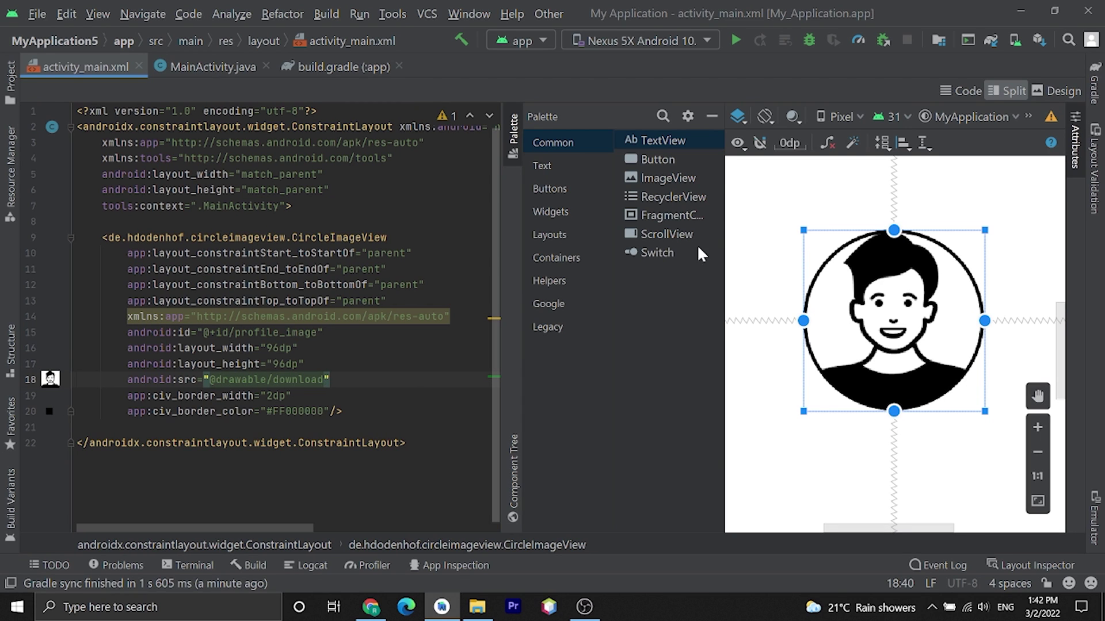
{"action": "double_click", "coordinate": [284, 398]}
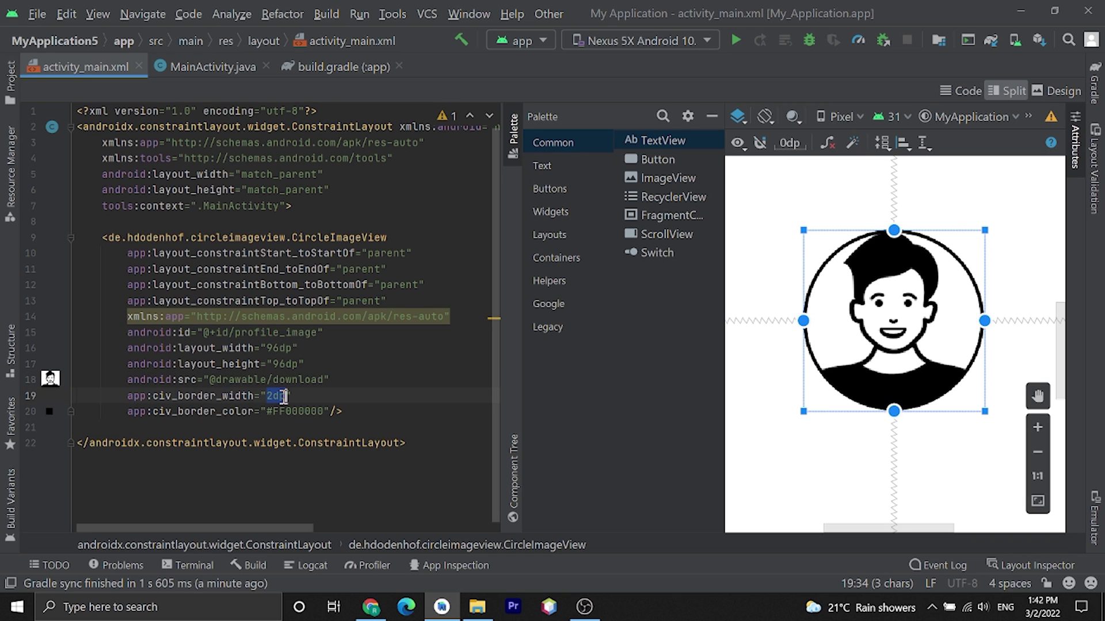
{"action": "type", "text": "5"}
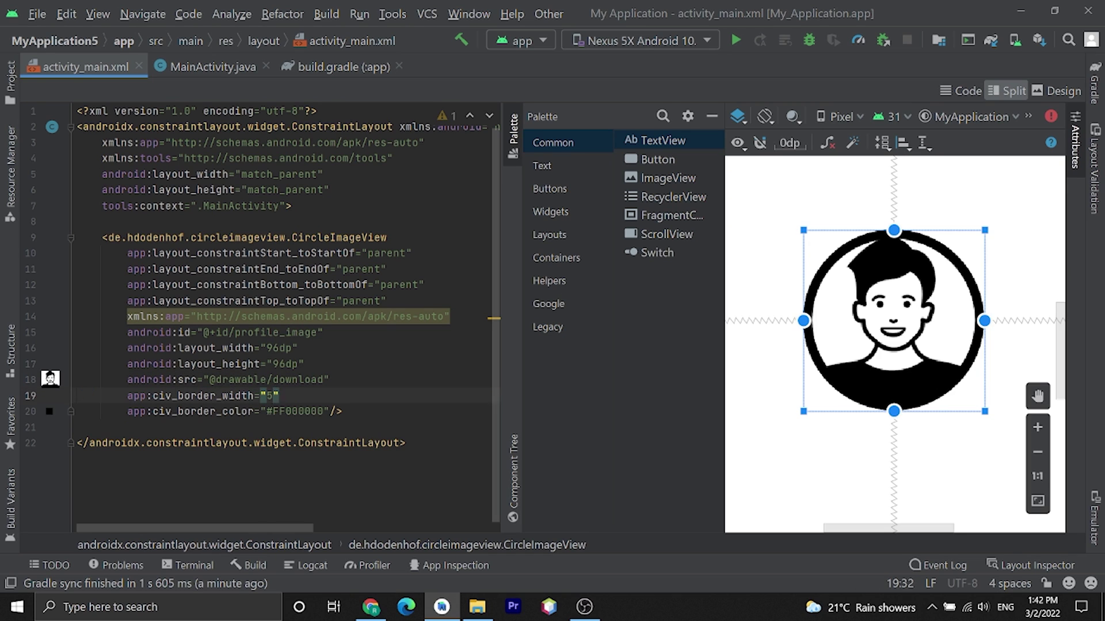
{"action": "type", "text": "dp"}
Step: Set civ_border_color to light blue #58BEEB using the gutter colour picker
{"action": "left_click", "coordinate": [49, 412]}
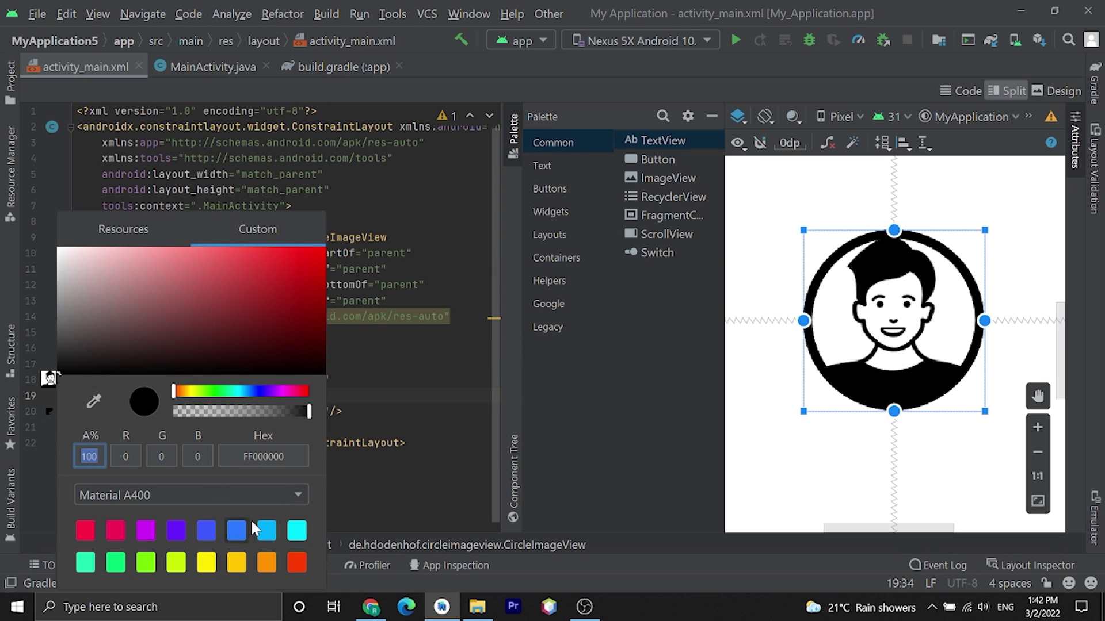
{"action": "left_click", "coordinate": [272, 526]}
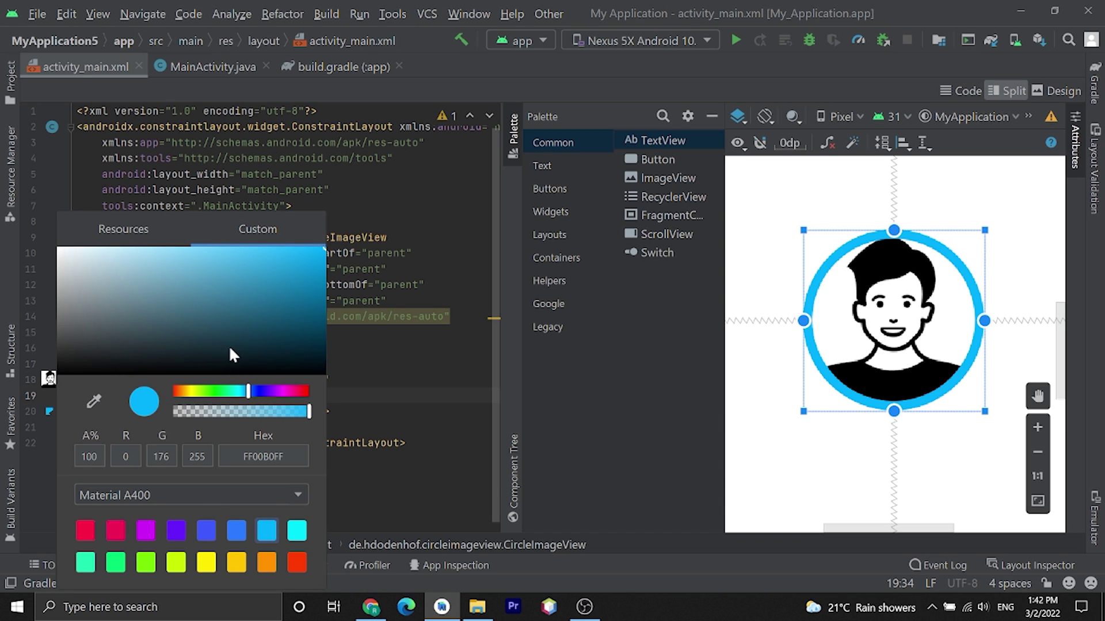
{"action": "left_click_drag", "start_coordinate": [225, 326], "coordinate": [225, 257]}
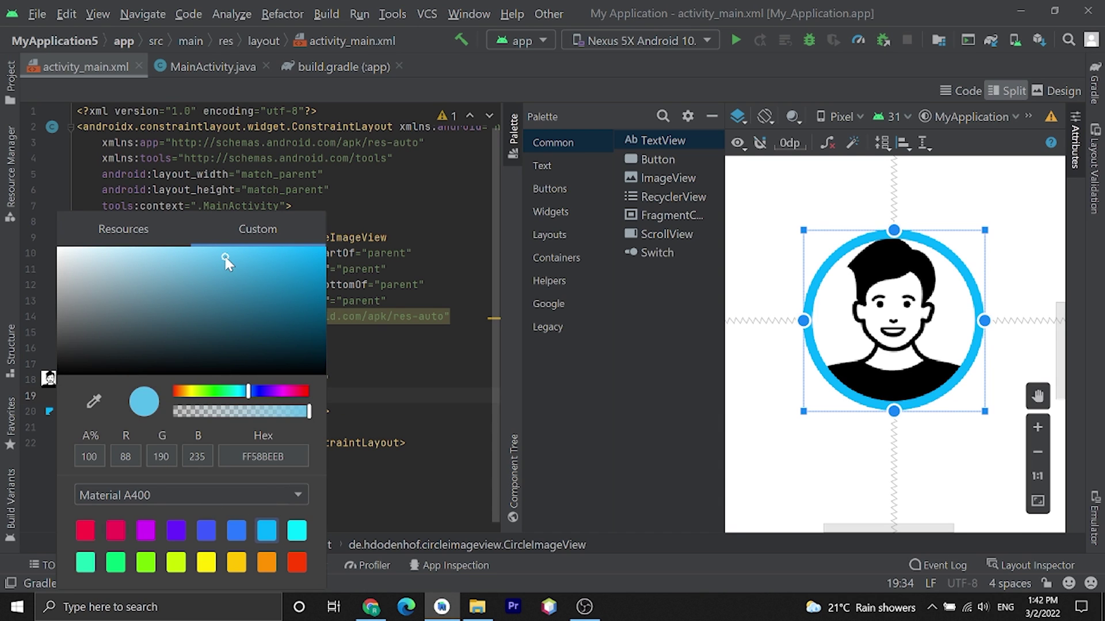
{"action": "left_click", "coordinate": [439, 236]}
{"action": "mouse_move", "coordinate": [348, 318]}
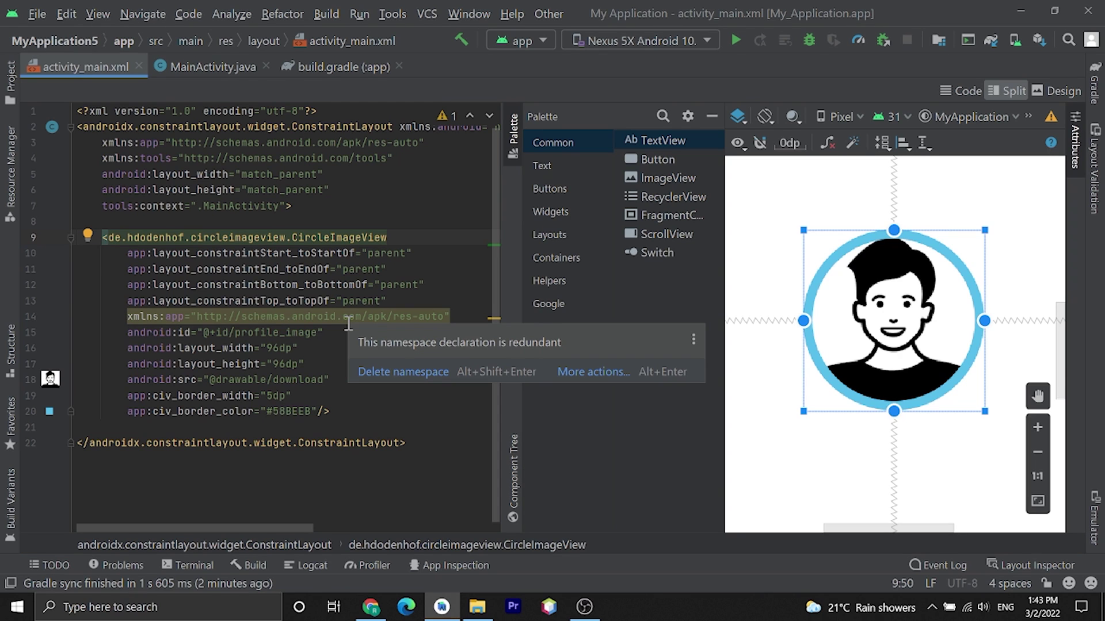
Step: Launch the app on the Nexus 5X emulator and bring the emulator window forward
{"action": "left_click", "coordinate": [735, 40]}
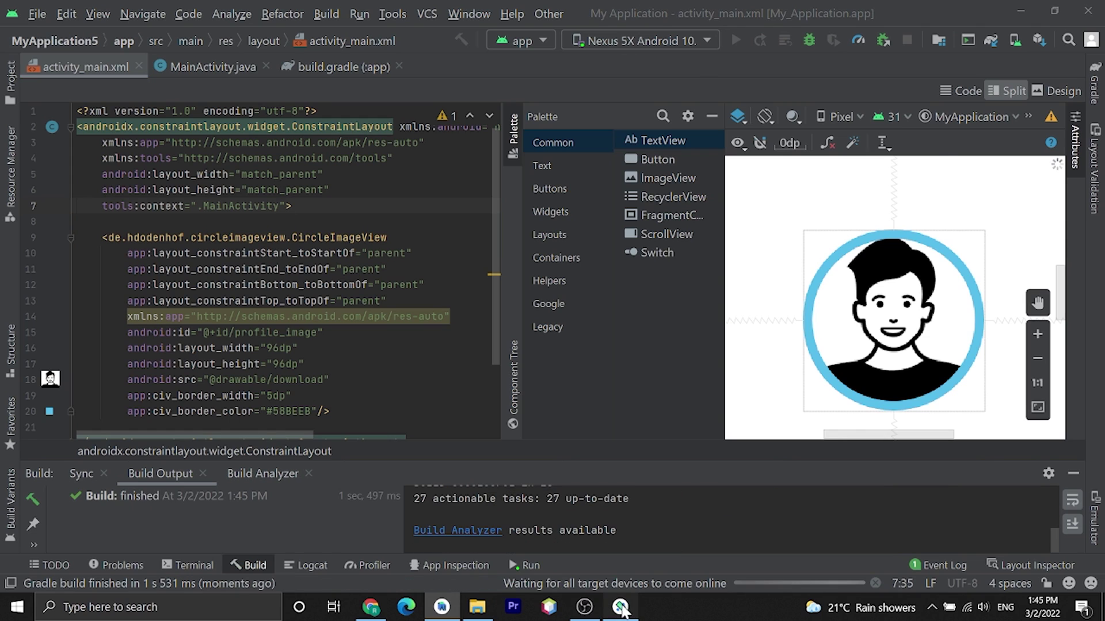
{"action": "left_click", "coordinate": [621, 606]}
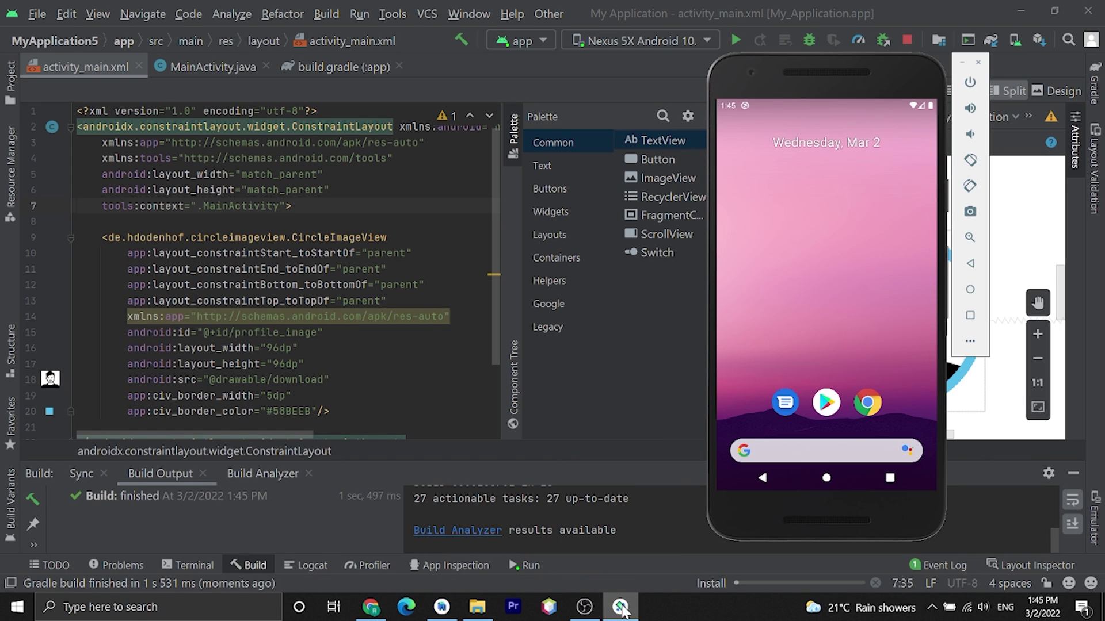